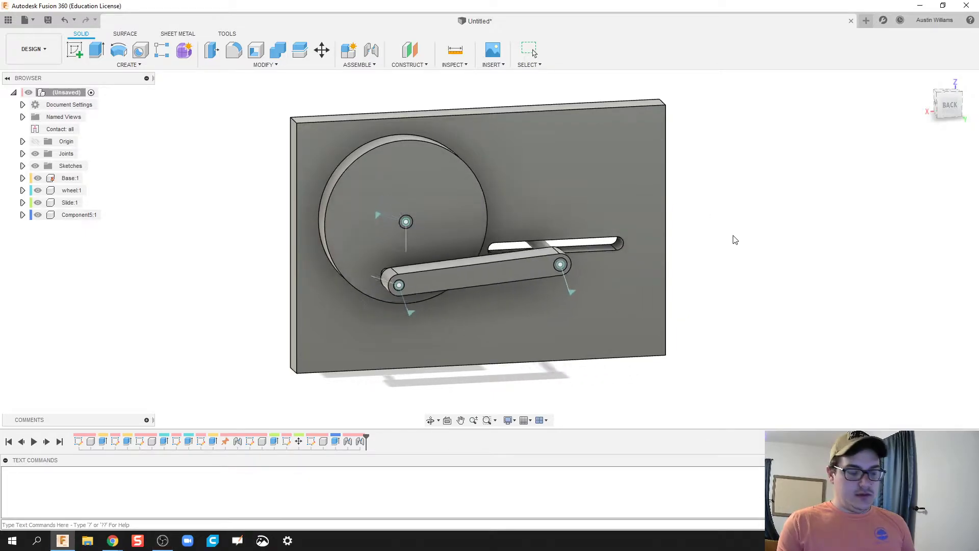
- In a new design, sketch a center rectangle at the origin on the front plane, 5 in high and 7 in wide
{"action": "left_click", "coordinate": [865, 20]}
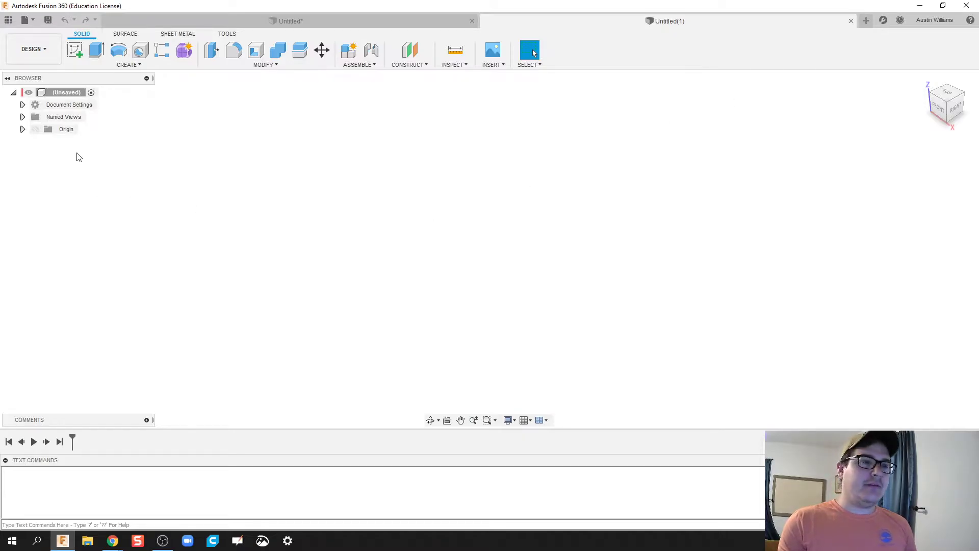
{"action": "left_click", "coordinate": [74, 51]}
{"action": "left_click", "coordinate": [501, 247]}
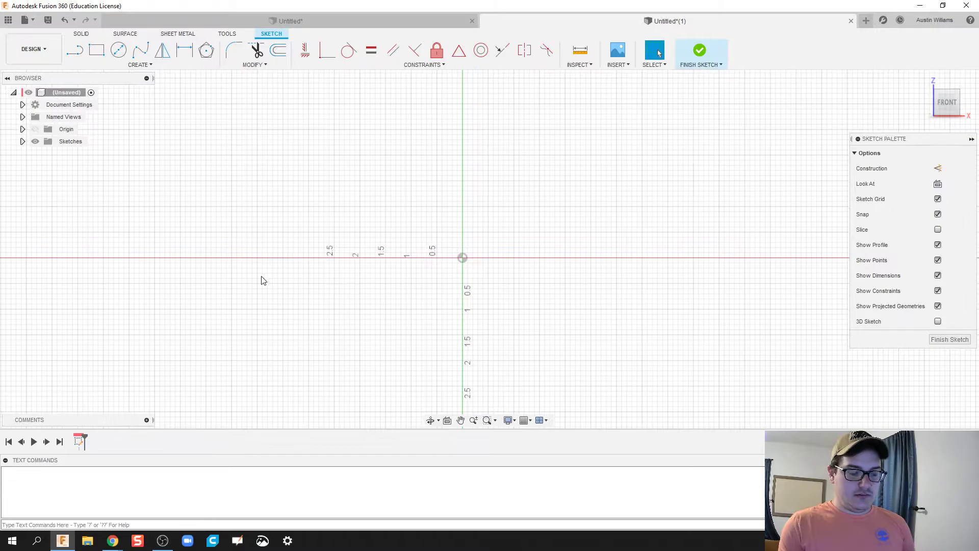
{"action": "key", "text": "r"}
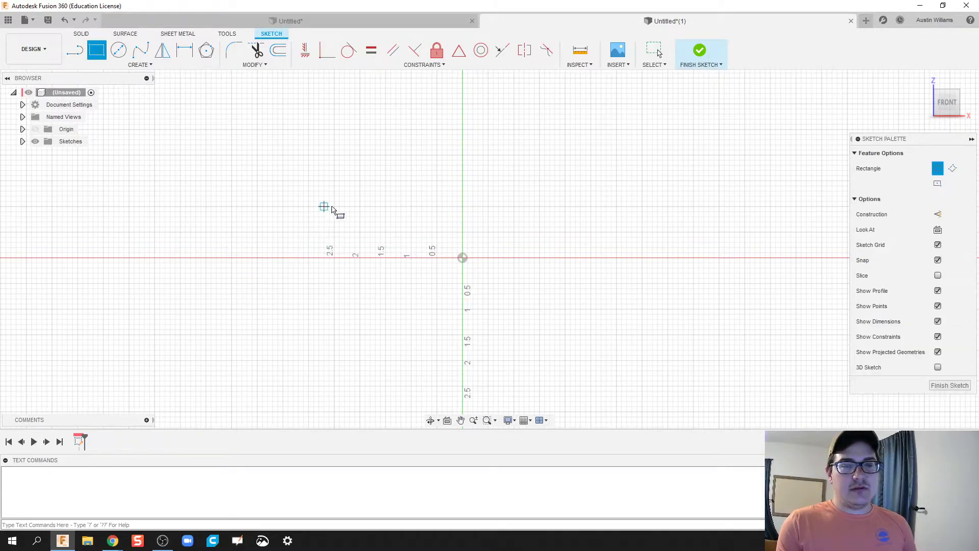
{"action": "left_click", "coordinate": [938, 184]}
{"action": "left_click", "coordinate": [462, 257]}
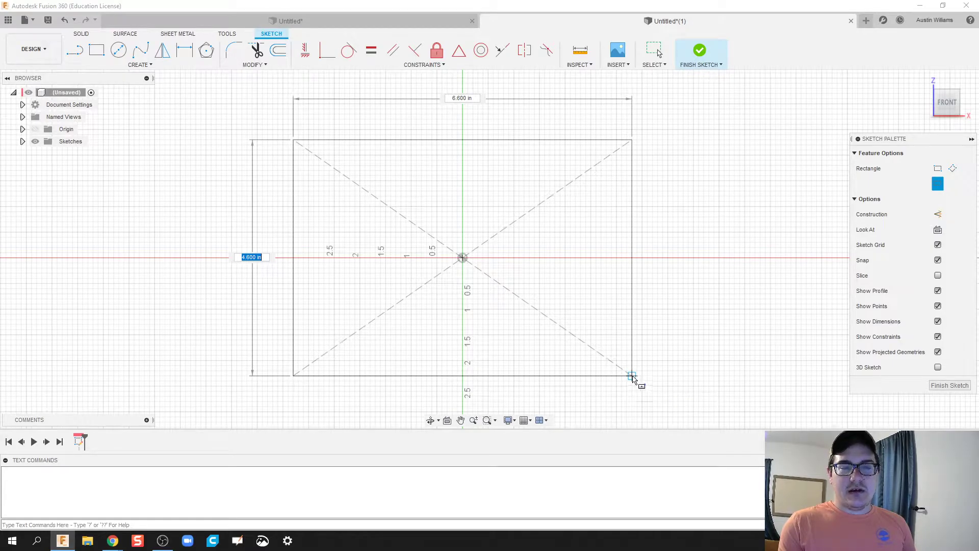
{"action": "type", "text": "5"}
{"action": "key", "text": "Tab"}
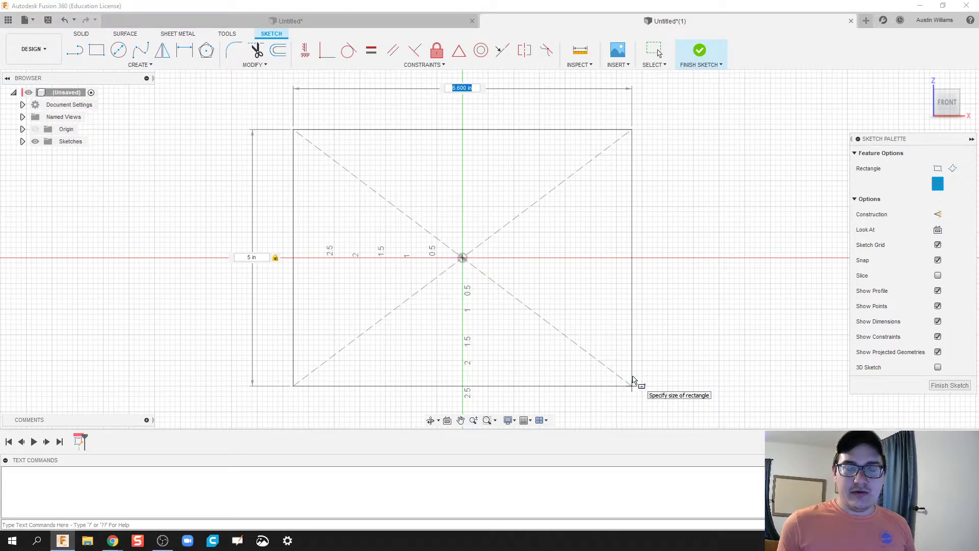
{"action": "type", "text": "6"}
{"action": "key", "text": "Tab"}
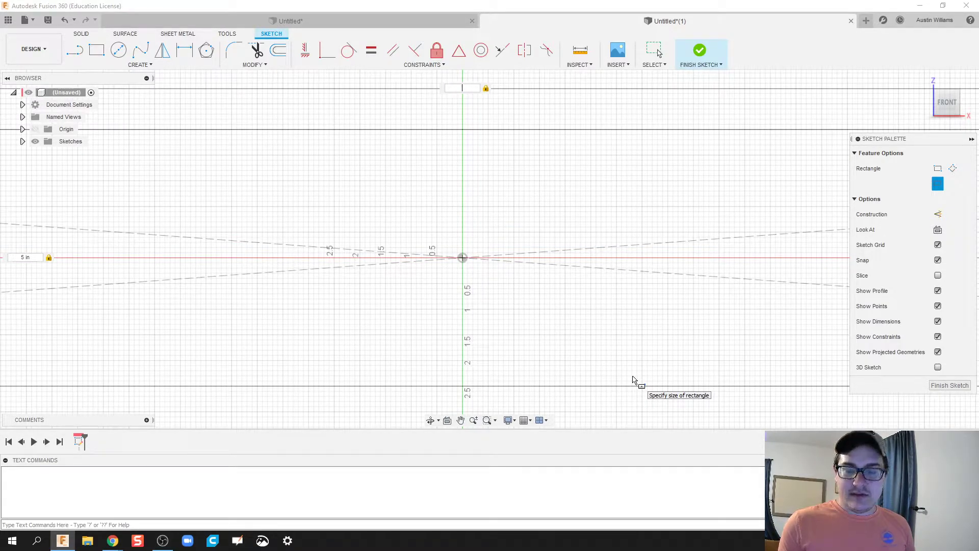
{"action": "key", "text": "Return"}
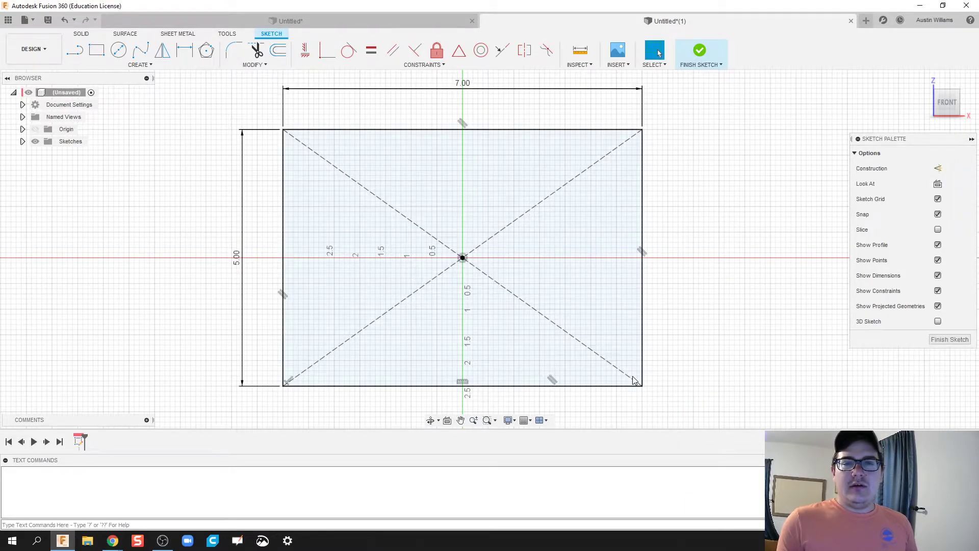
{"action": "left_click", "coordinate": [708, 57]}
- Extrude the rectangle 0.50 in as a new component
{"action": "left_click", "coordinate": [537, 324]}
{"action": "key", "text": "e"}
{"action": "left_click_drag", "start_coordinate": [496, 246], "coordinate": [521, 239]}
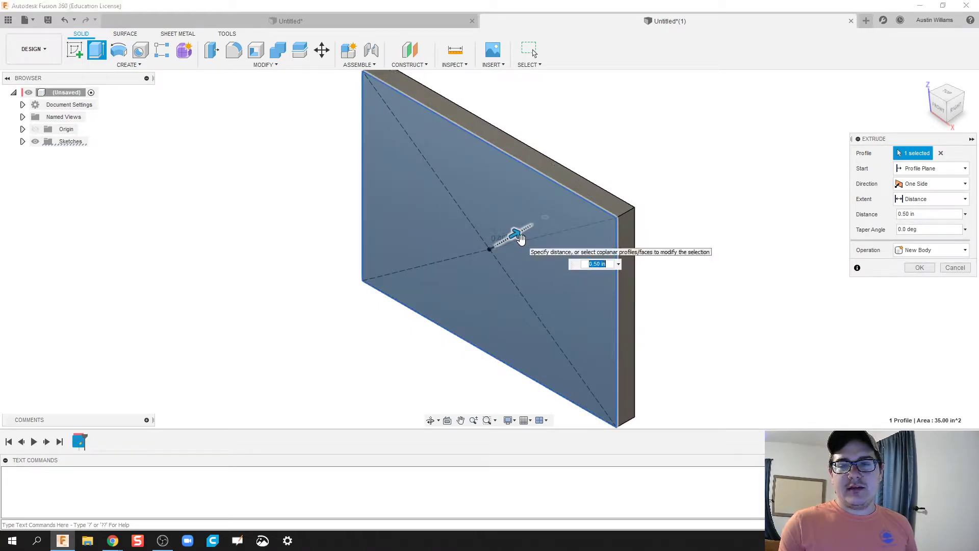
{"action": "left_click", "coordinate": [921, 250]}
{"action": "left_click", "coordinate": [927, 313]}
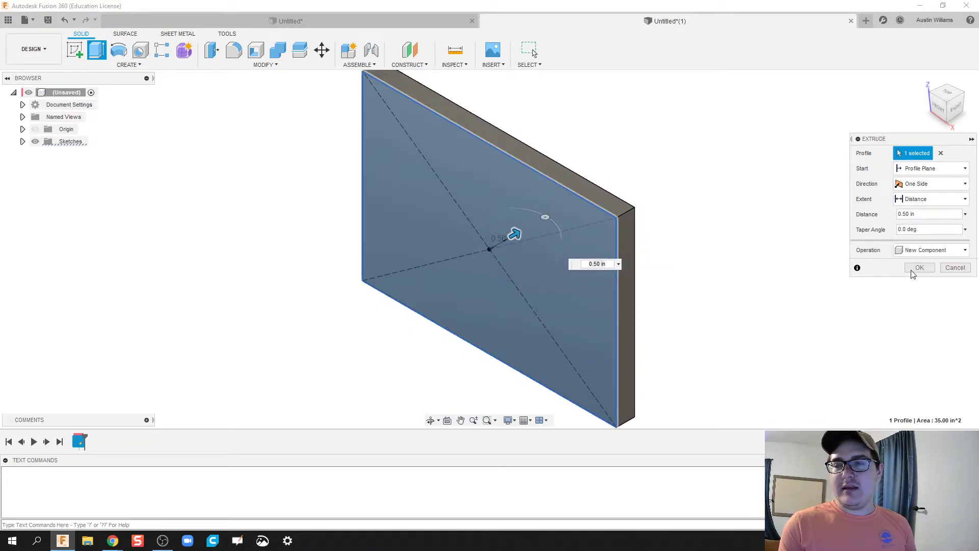
{"action": "left_click", "coordinate": [914, 269]}
- Rename the new plate component as Base
{"action": "double_click", "coordinate": [74, 154]}
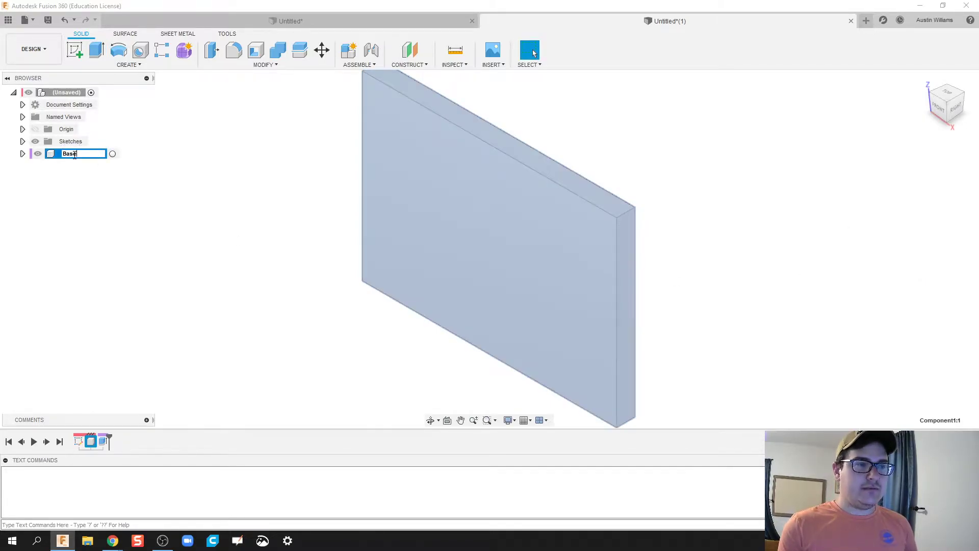
{"action": "key", "text": "Return"}
{"action": "left_click", "coordinate": [263, 297]}
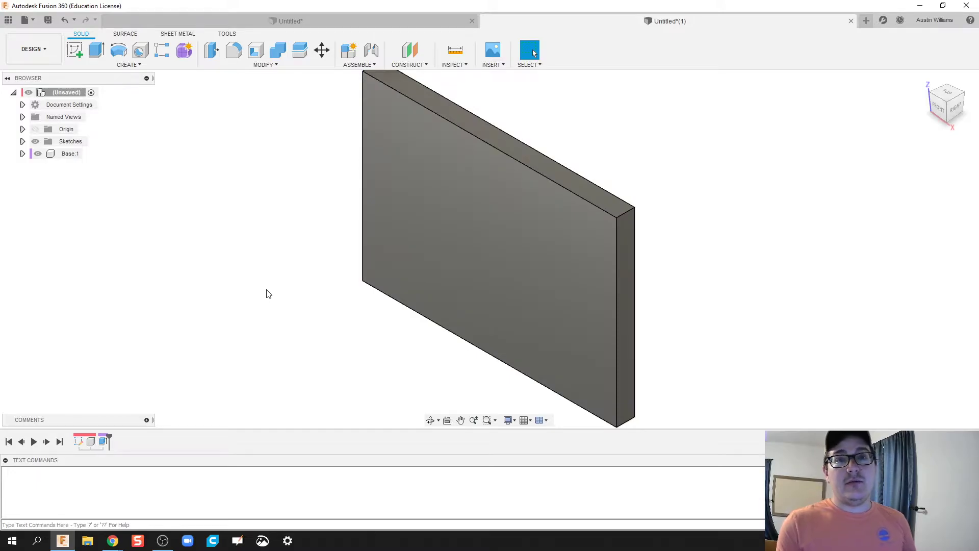
- Sketch a 0.25 in diameter circle on the base's front face, on the horizontal axis about 2 in left of the origin
{"action": "left_click", "coordinate": [74, 50]}
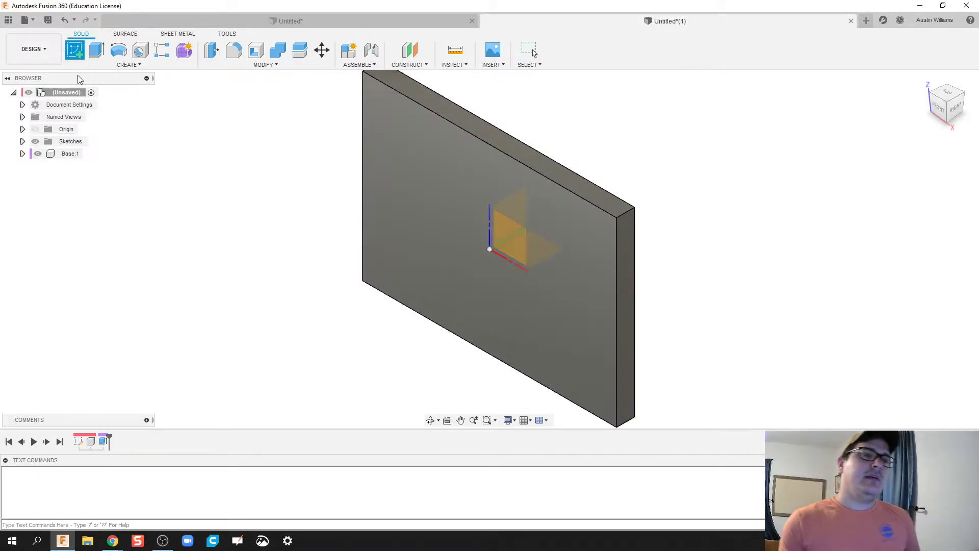
{"action": "left_click", "coordinate": [480, 242]}
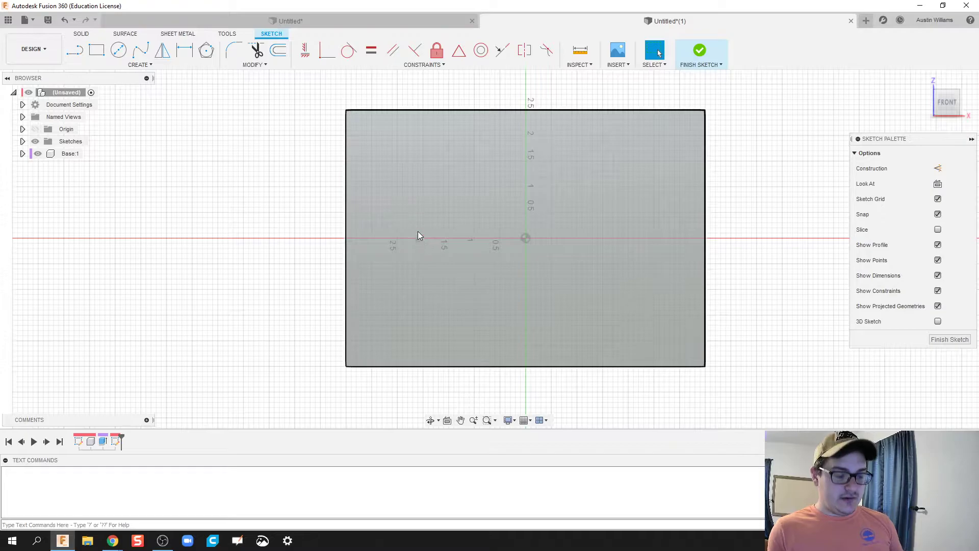
{"action": "key", "text": "c"}
{"action": "left_click", "coordinate": [423, 238]}
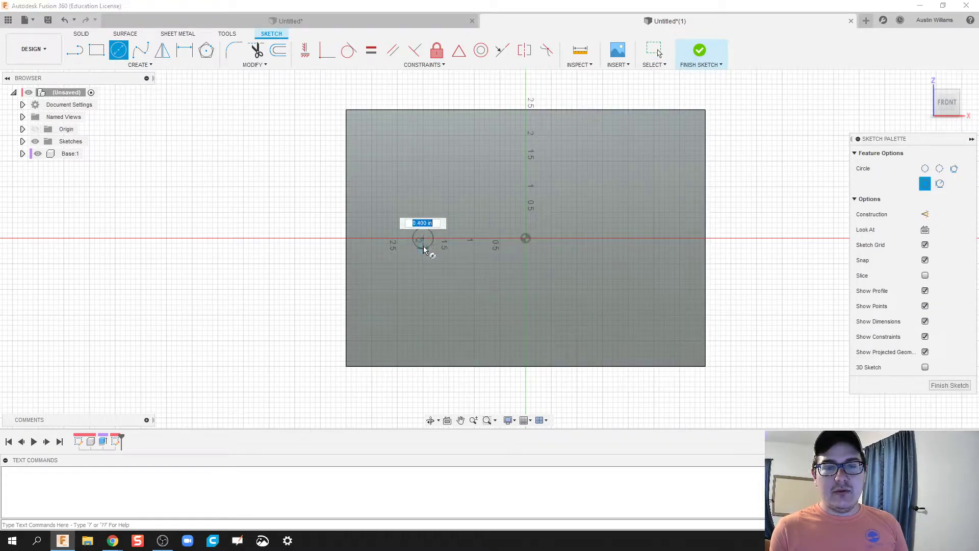
{"action": "type", "text": "0.25"}
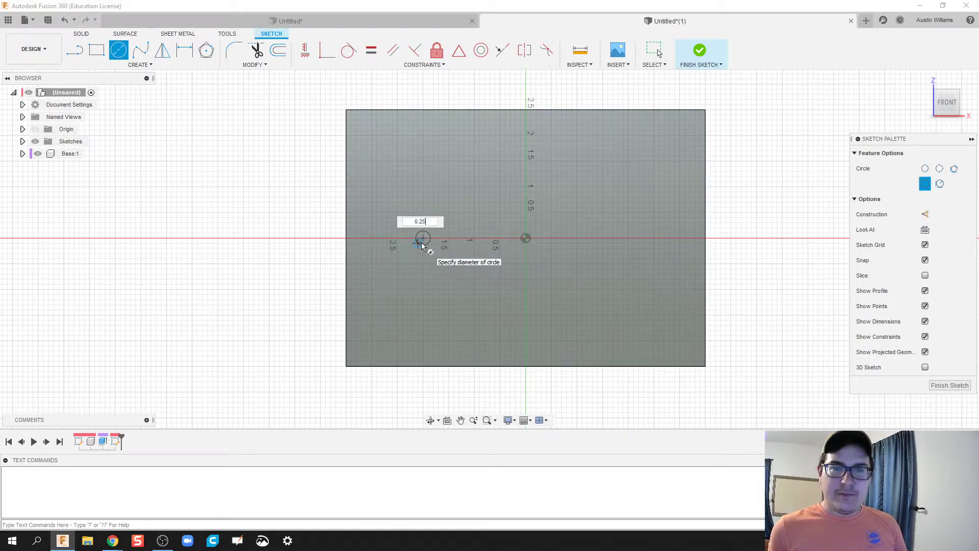
{"action": "key", "text": "Return"}
{"action": "key", "text": "Escape"}
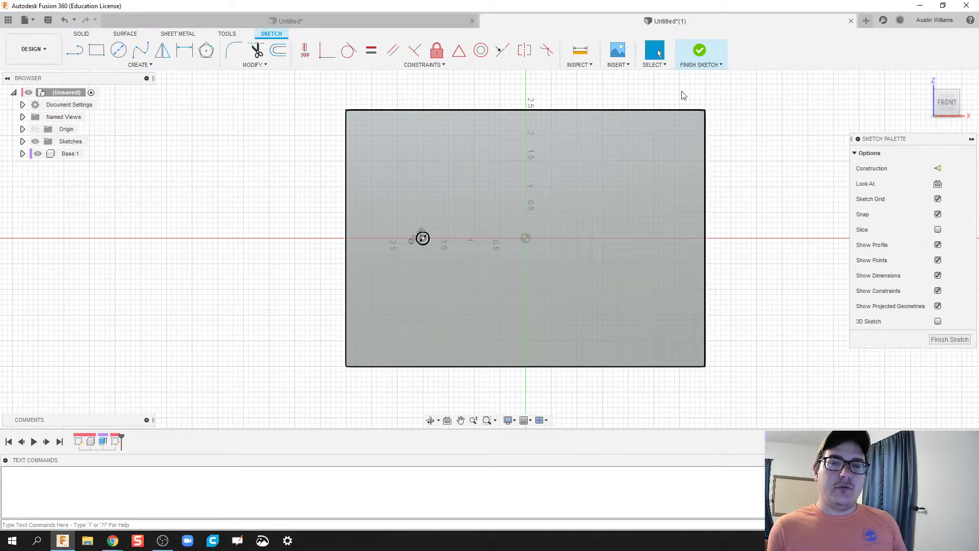
{"action": "left_click", "coordinate": [702, 51]}
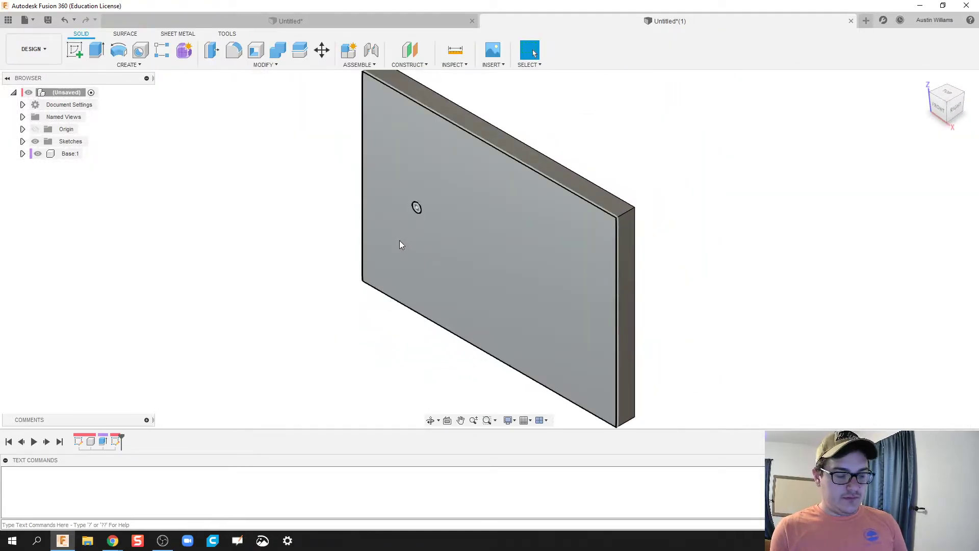
- Extrude the small circle 0.50 in outward from the base and join it as a peg
{"action": "key", "text": "e"}
{"action": "left_click", "coordinate": [417, 207]}
{"action": "mouse_move", "coordinate": [386, 223]}
{"action": "left_mouse_down"}
{"action": "mouse_move", "coordinate": [371, 235]}
{"action": "mouse_move", "coordinate": [391, 221]}
{"action": "left_mouse_up"}
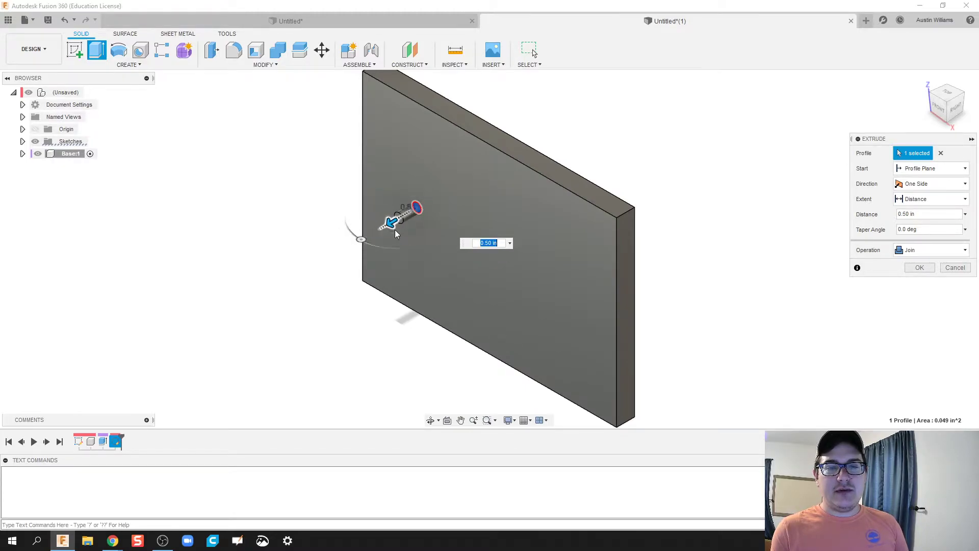
{"action": "left_click", "coordinate": [922, 267]}
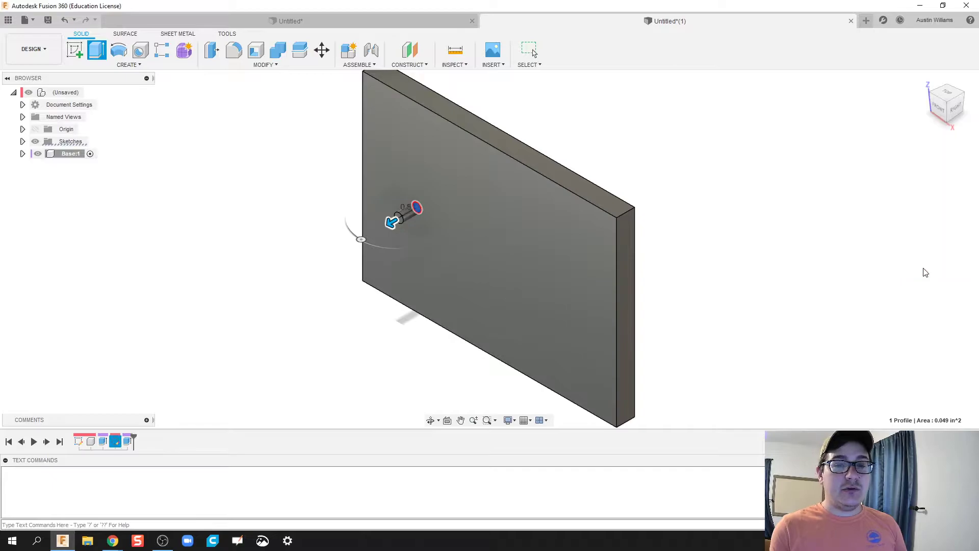
- Start a sketch on the base's front face and project the peg's circular edge into it
{"action": "middle_click_drag", "start_coordinate": [286, 292], "coordinate": [300, 257], "text": "shift"}
{"action": "left_click", "coordinate": [68, 47]}
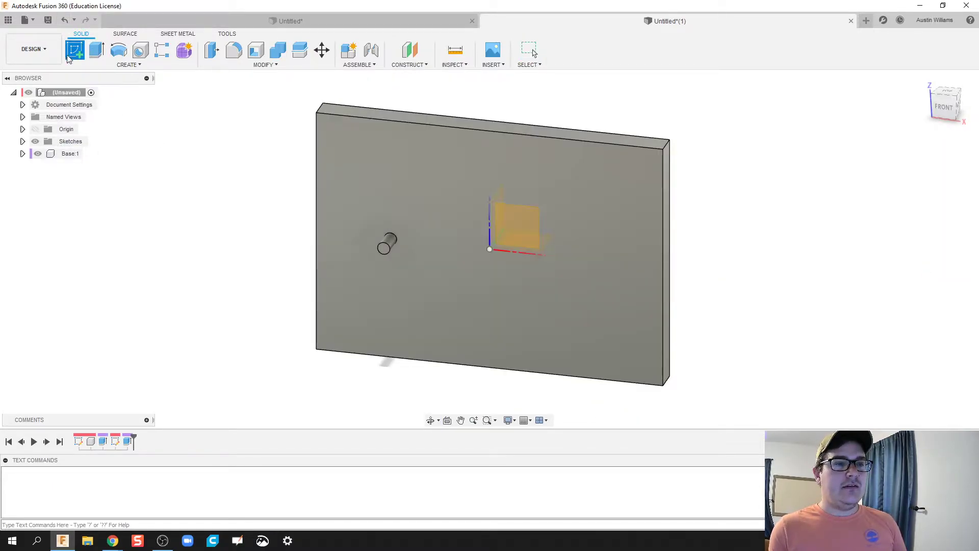
{"action": "left_click", "coordinate": [399, 182]}
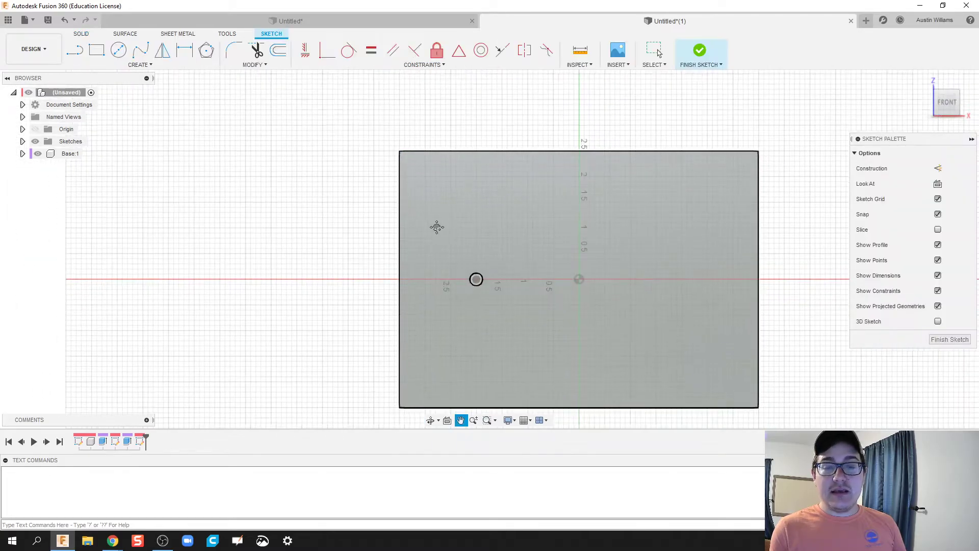
{"action": "key", "text": "c"}
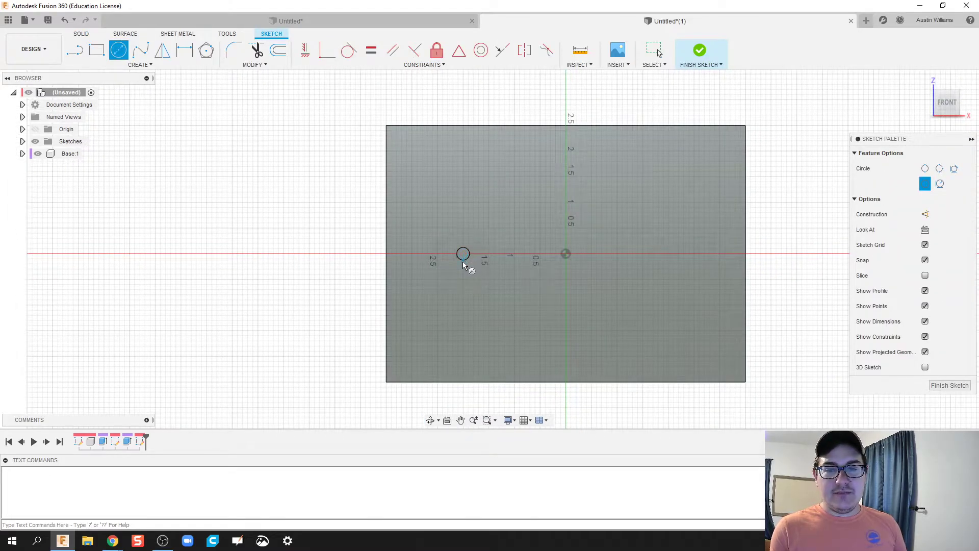
{"action": "scroll", "coordinate": [466, 263], "scroll_direction": "up", "scroll_amount": 2}
{"action": "key", "text": "p"}
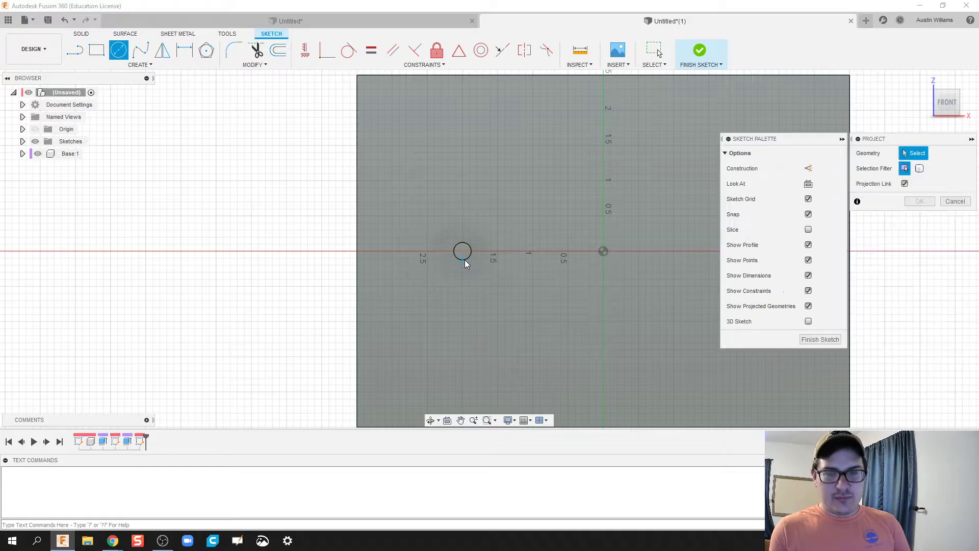
{"action": "left_click", "coordinate": [464, 261]}
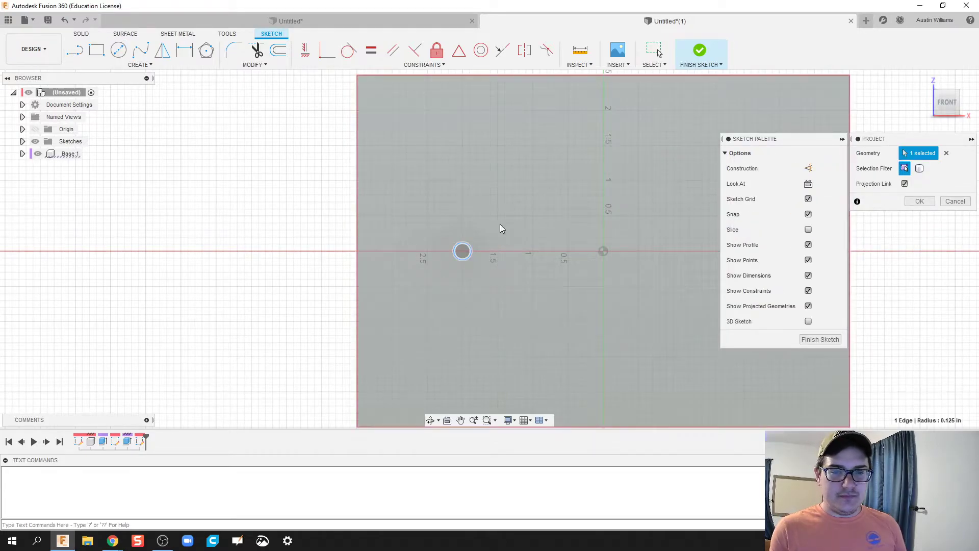
- Draw a 2.5 in diameter circle centered on the projected peg for the wheel
{"action": "key", "text": "c"}
{"action": "left_click", "coordinate": [463, 251]}
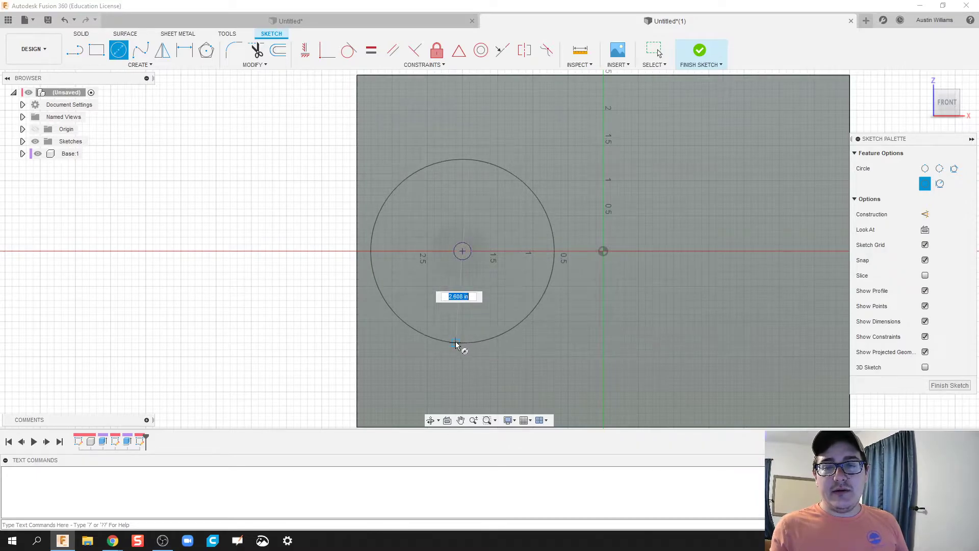
{"action": "scroll", "coordinate": [457, 345], "scroll_direction": "down", "scroll_amount": 1}
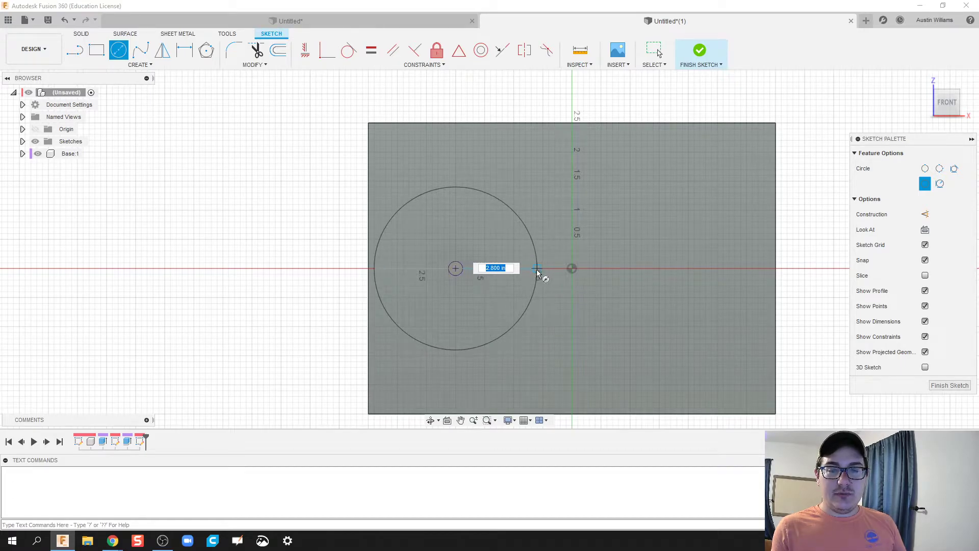
{"action": "type", "text": "2.5"}
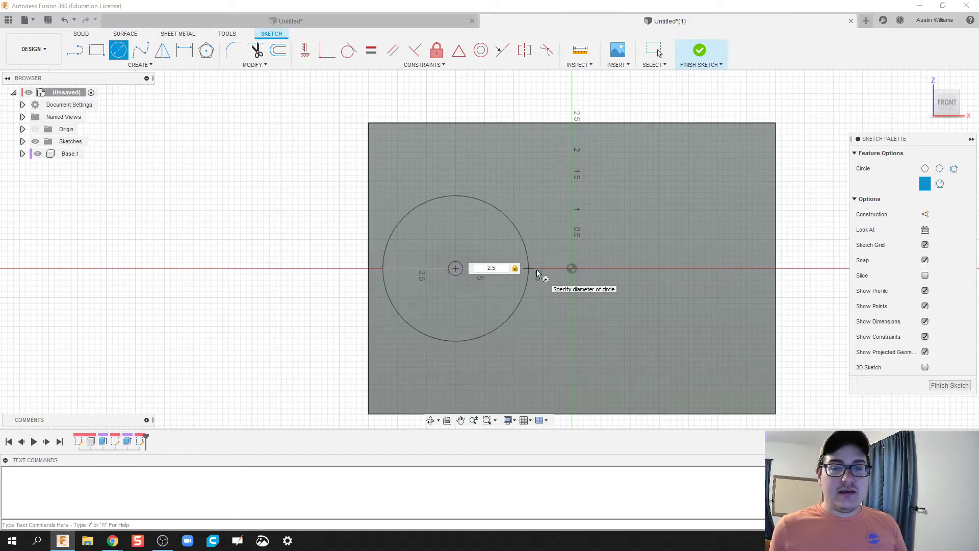
{"action": "key", "text": "Return"}
{"action": "key", "text": "Escape"}
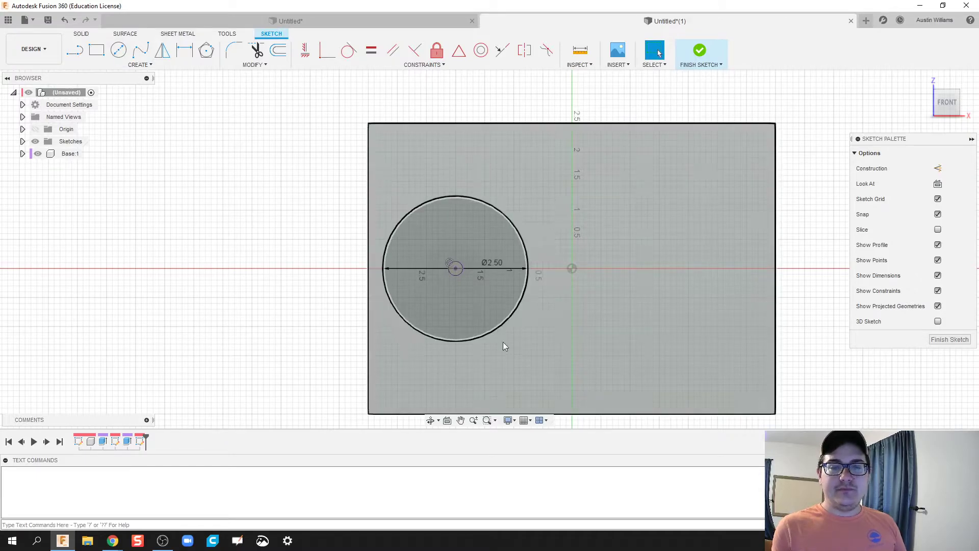
{"action": "scroll", "coordinate": [514, 300], "scroll_direction": "up", "scroll_amount": 1}
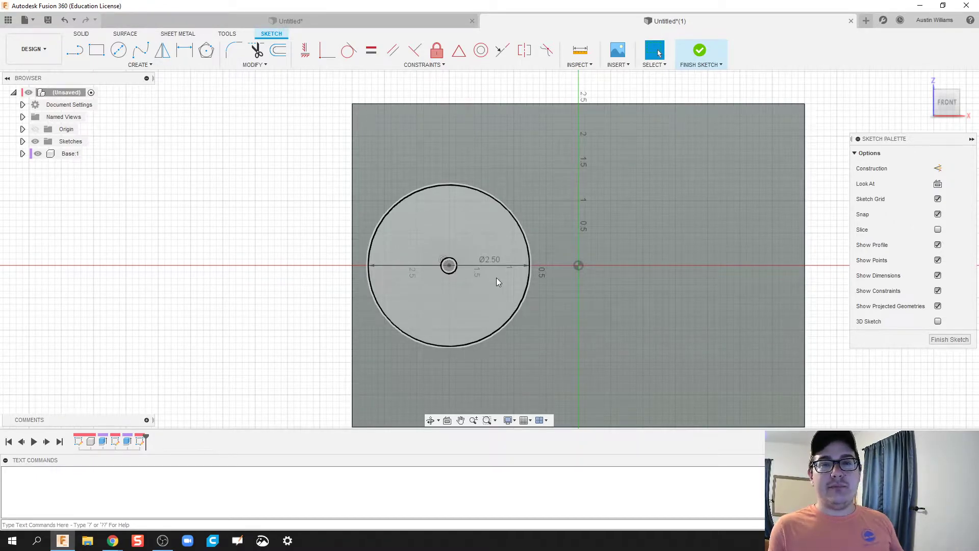
- Switch to the finished mechanism design, rotate its wheel to examine the linkage motion, and return to the new design
{"action": "left_click", "coordinate": [336, 20]}
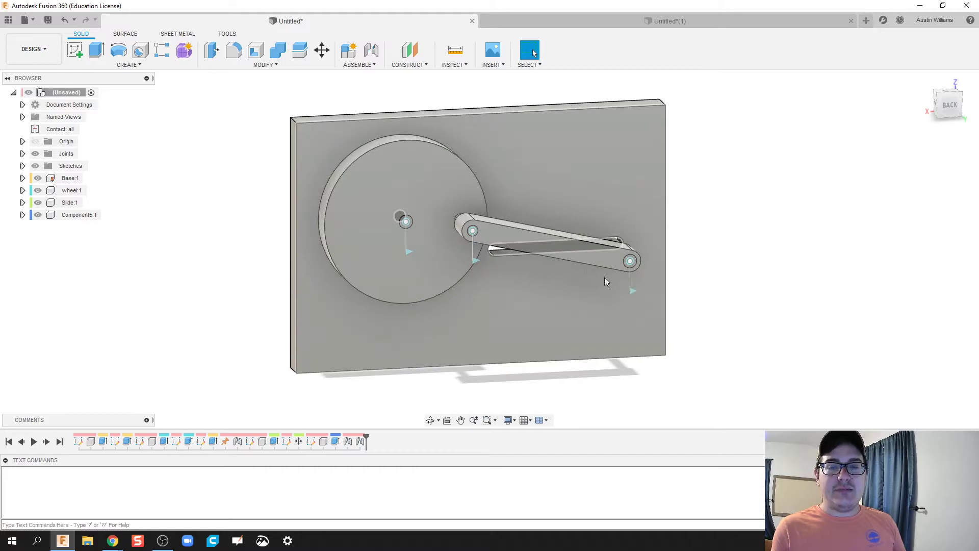
{"action": "left_click_drag", "start_coordinate": [456, 250], "coordinate": [408, 305]}
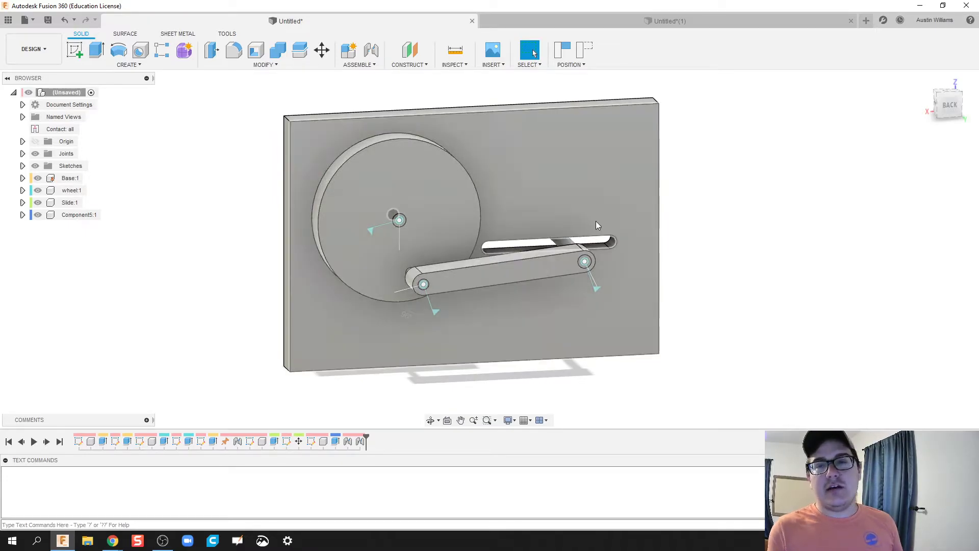
{"action": "left_click", "coordinate": [702, 22]}
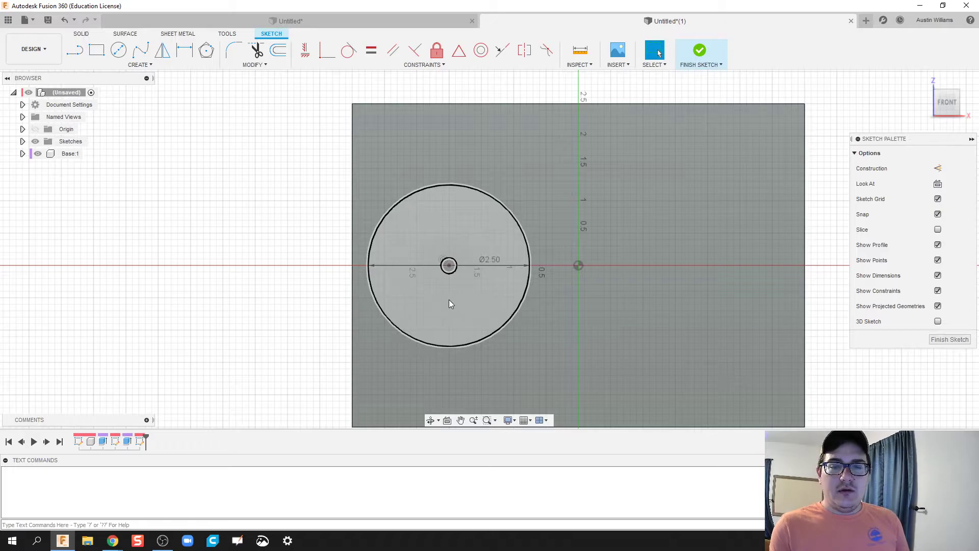
- Finish the sketch and extrude the ring around the peg 0.50 in outward as a new component
{"action": "left_click", "coordinate": [699, 50]}
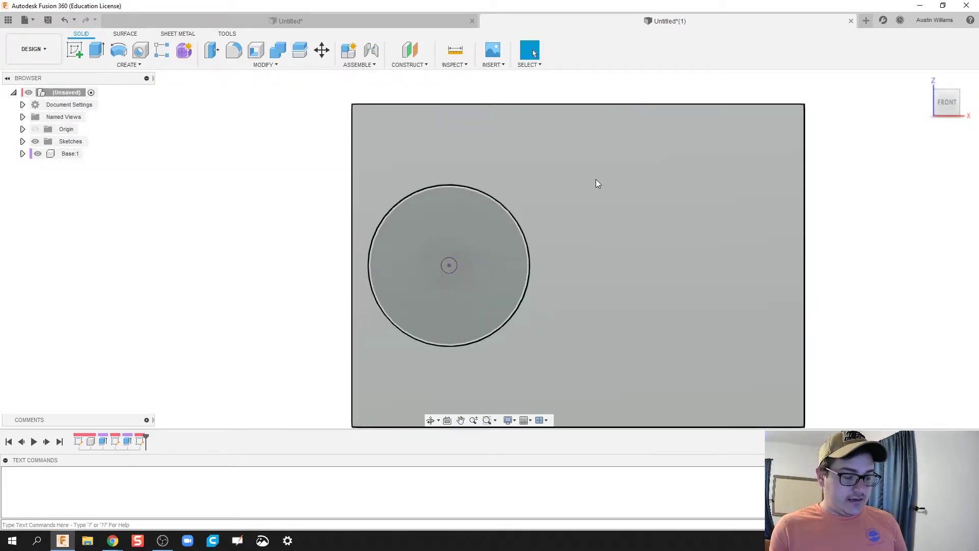
{"action": "key", "text": "e"}
{"action": "left_click", "coordinate": [510, 218]}
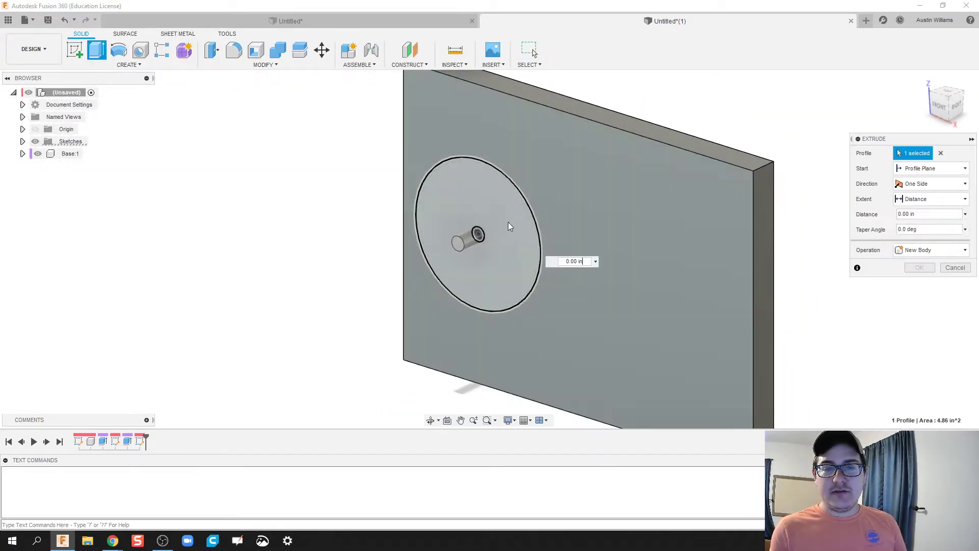
{"action": "left_click_drag", "start_coordinate": [477, 234], "coordinate": [456, 249]}
{"action": "left_click", "coordinate": [963, 250]}
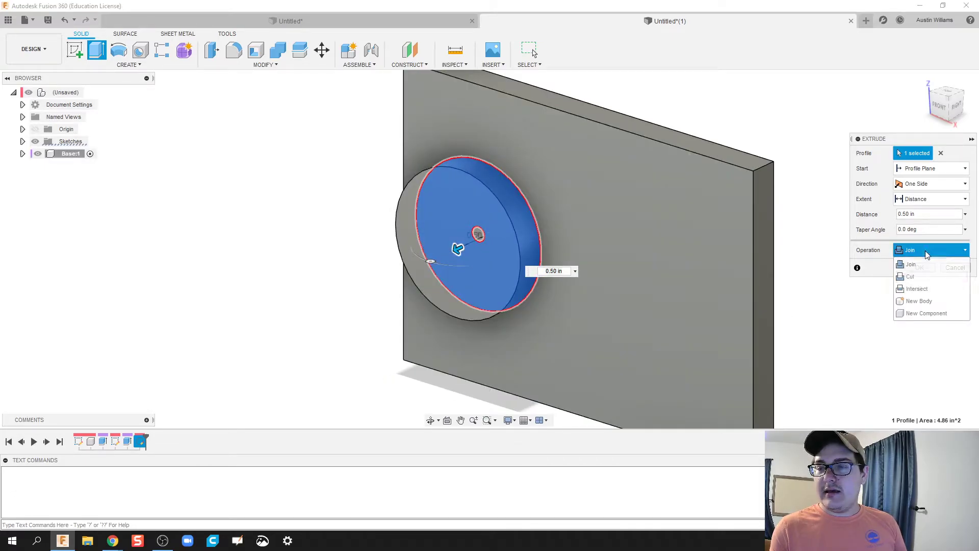
{"action": "left_click", "coordinate": [915, 311]}
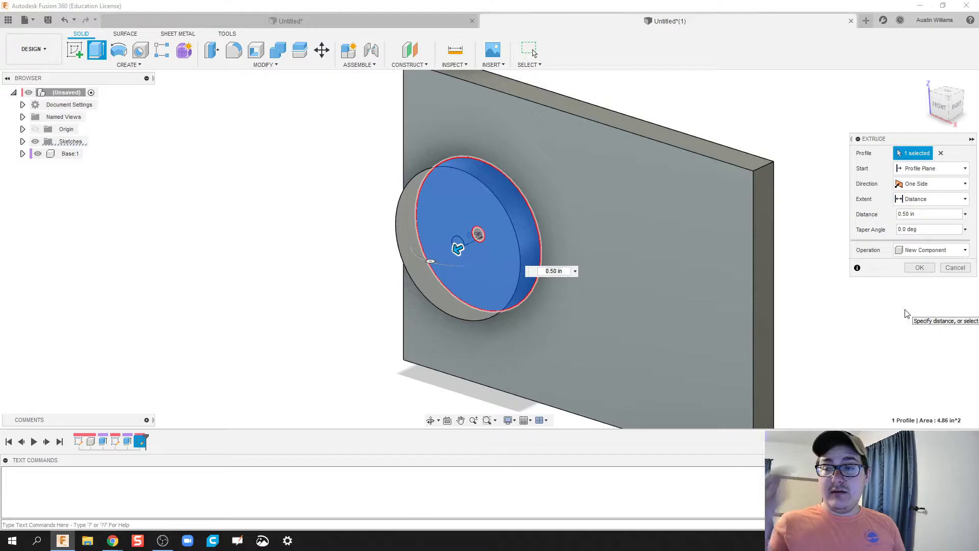
{"action": "left_click", "coordinate": [914, 269]}
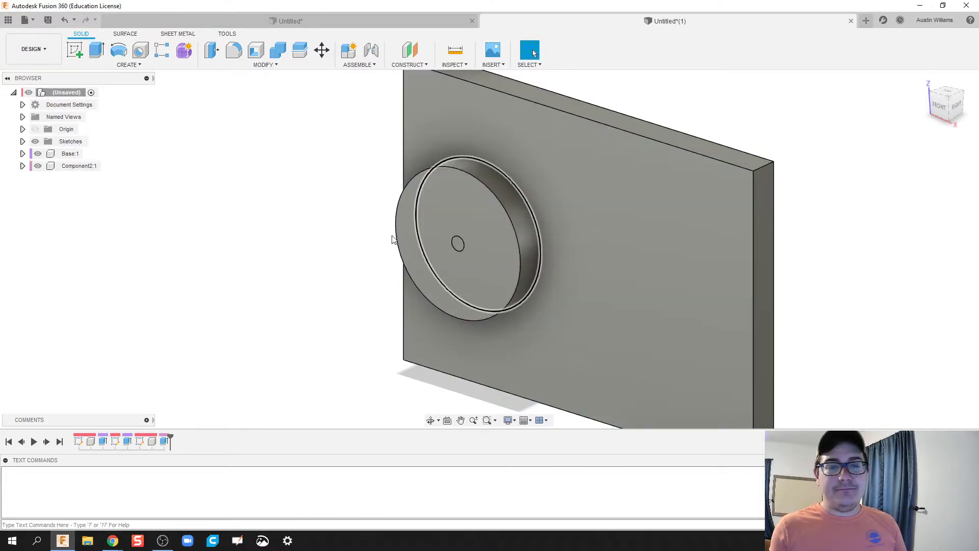
- Rename the new disc component as Wheel
{"action": "left_click", "coordinate": [63, 170]}
{"action": "left_click", "coordinate": [61, 172]}
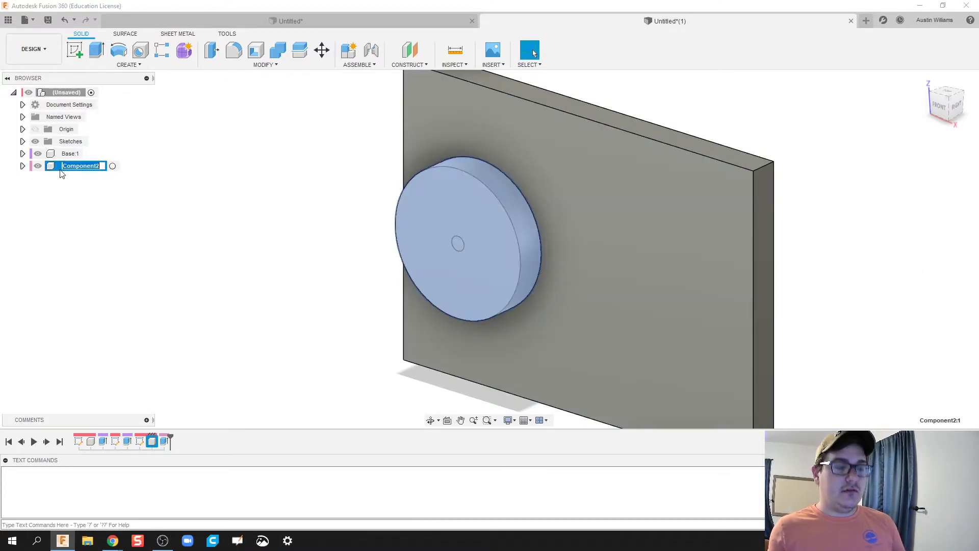
{"action": "key", "text": "Return"}
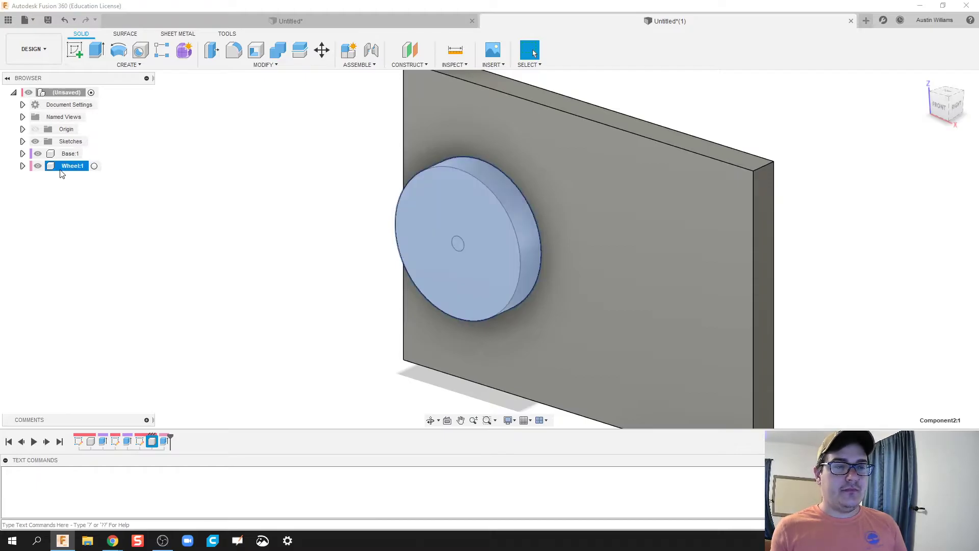
{"action": "left_click", "coordinate": [240, 271]}
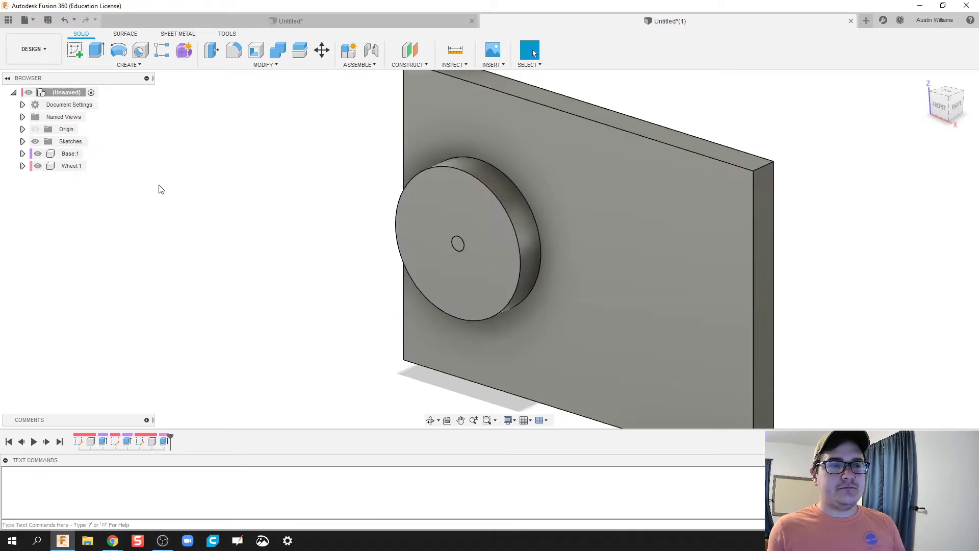
- Hide the base and sketch a 0.25 in circle on the wheel's front face, about 1 in horizontally from its center
{"action": "left_click", "coordinate": [37, 154]}
{"action": "left_click", "coordinate": [75, 50]}
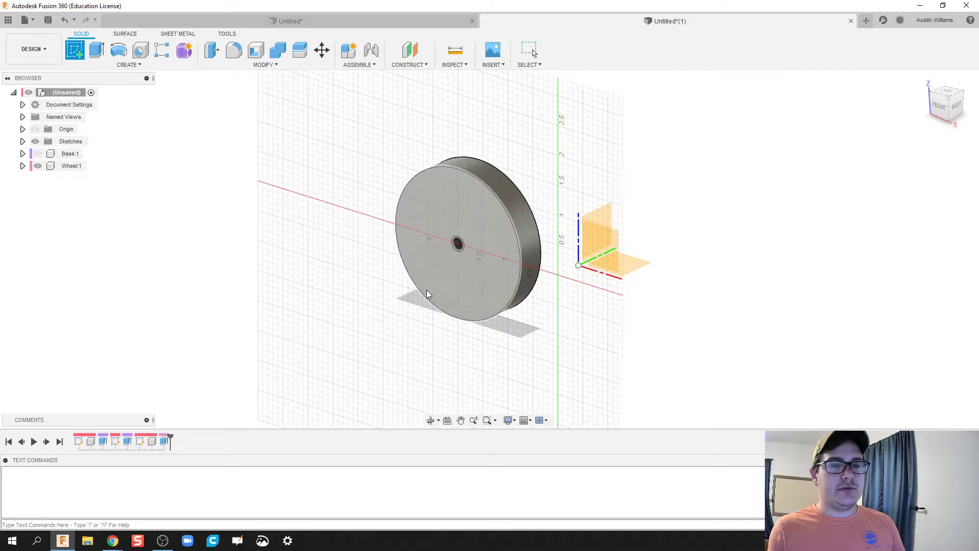
{"action": "left_click", "coordinate": [491, 232]}
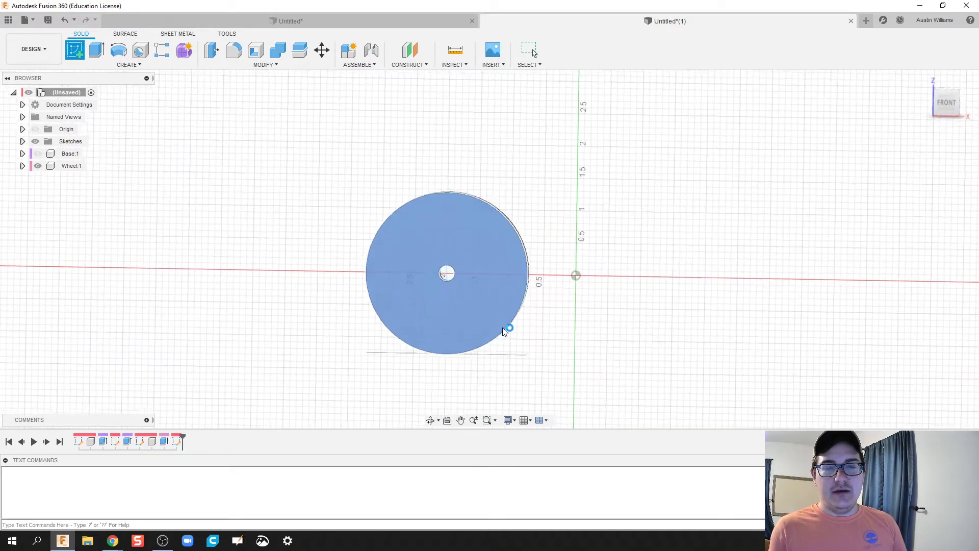
{"action": "key", "text": "c"}
{"action": "scroll", "coordinate": [508, 279], "scroll_direction": "up", "scroll_amount": 2}
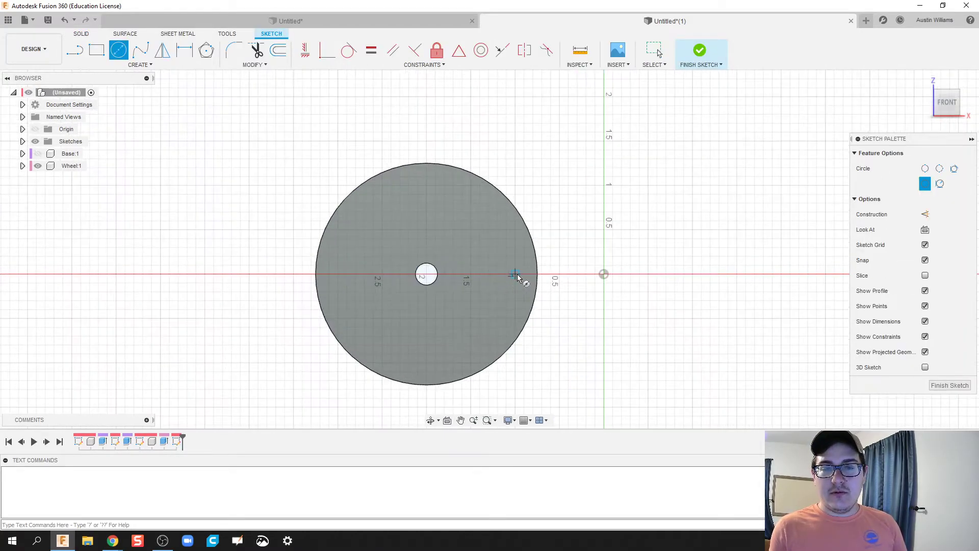
{"action": "left_click", "coordinate": [515, 274]}
{"action": "type", "text": "0.25"}
{"action": "key", "text": "Return"}
{"action": "key", "text": "Escape"}
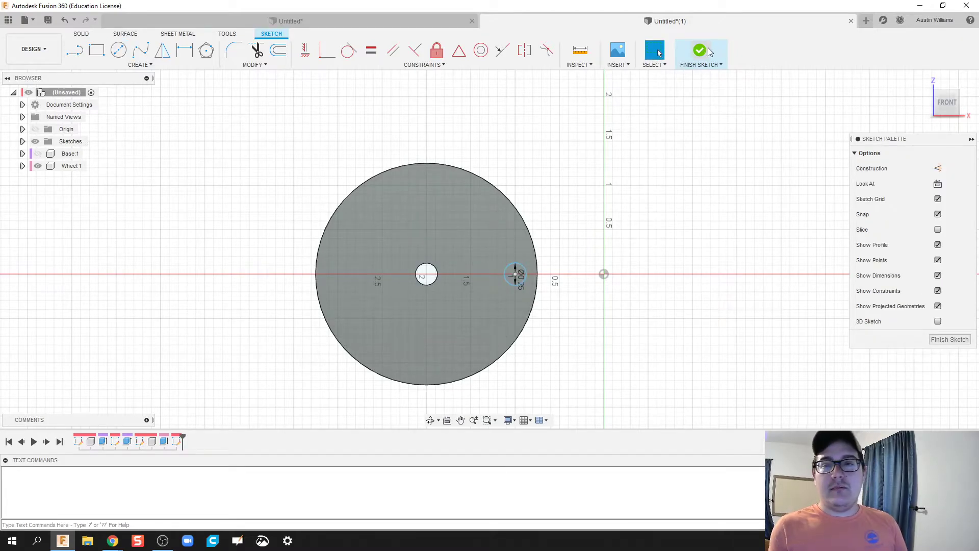
{"action": "left_click", "coordinate": [700, 51]}
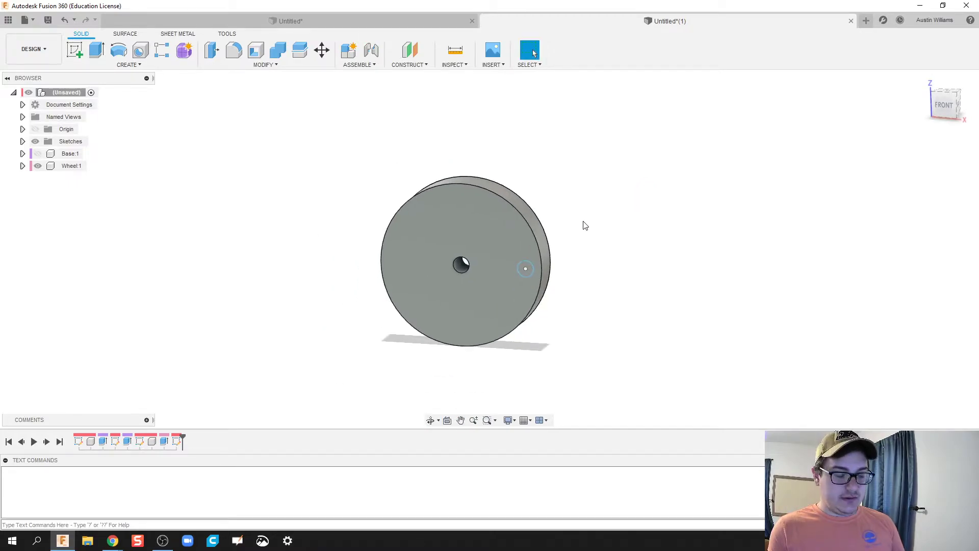
- Extrude the small circle outward from the wheel's face as a peg and show the base again
{"action": "key", "text": "e"}
{"action": "left_click", "coordinate": [521, 272]}
{"action": "left_click_drag", "start_coordinate": [521, 272], "coordinate": [516, 278]}
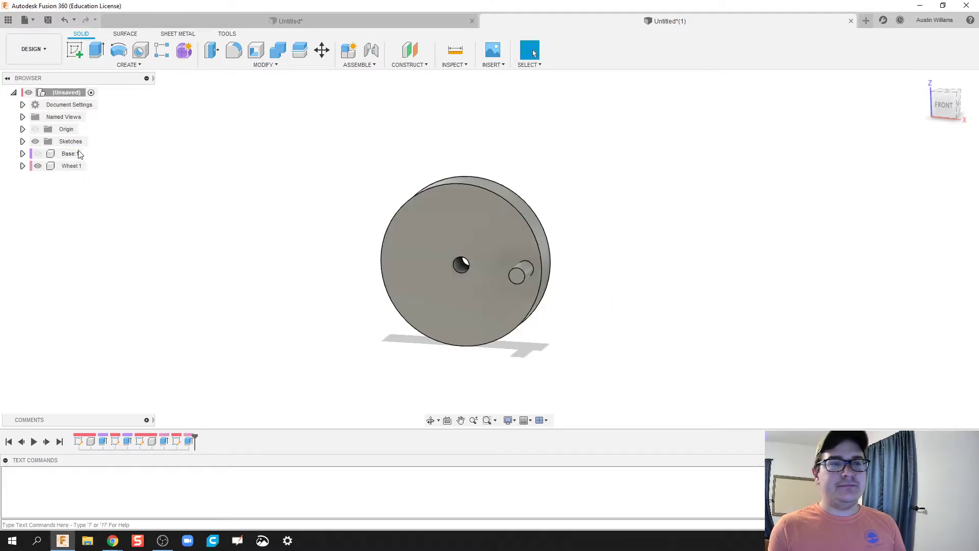
{"action": "left_click", "coordinate": [38, 154]}
{"action": "middle_click_drag", "start_coordinate": [298, 231], "coordinate": [277, 238], "text": "shift"}
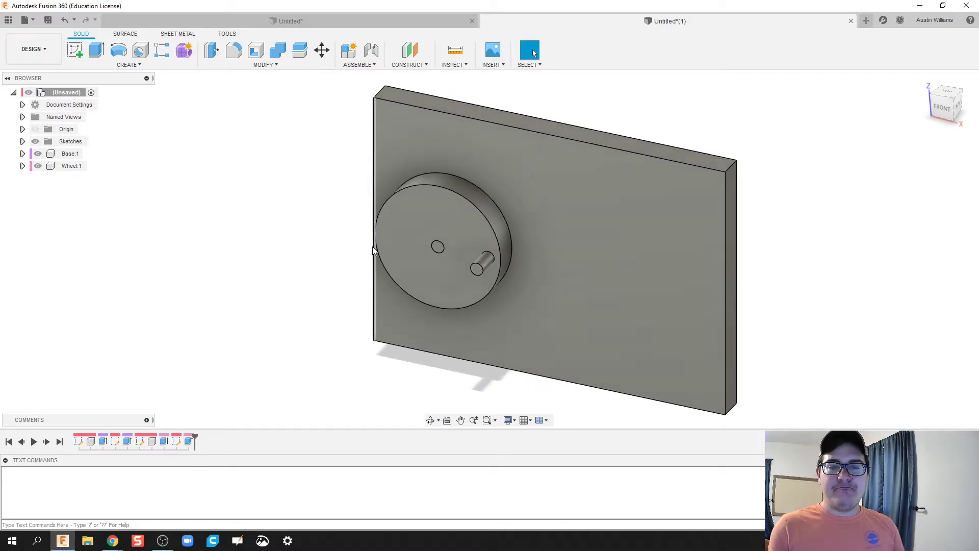
- Sketch a horizontal center-to-center slot on the base's front face, about 2.5 in between centers and 0.25 in wide, beside the wheel
{"action": "left_click", "coordinate": [77, 50]}
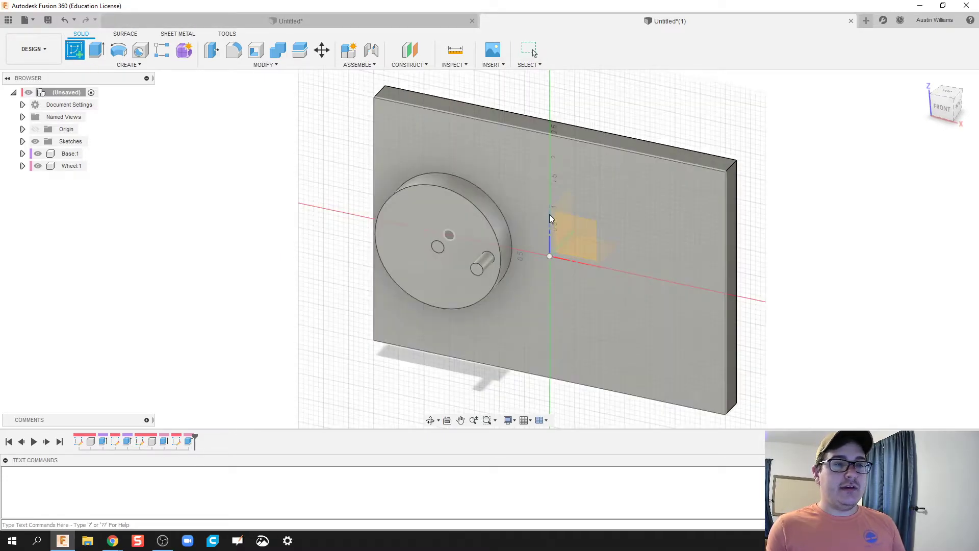
{"action": "left_click", "coordinate": [649, 264]}
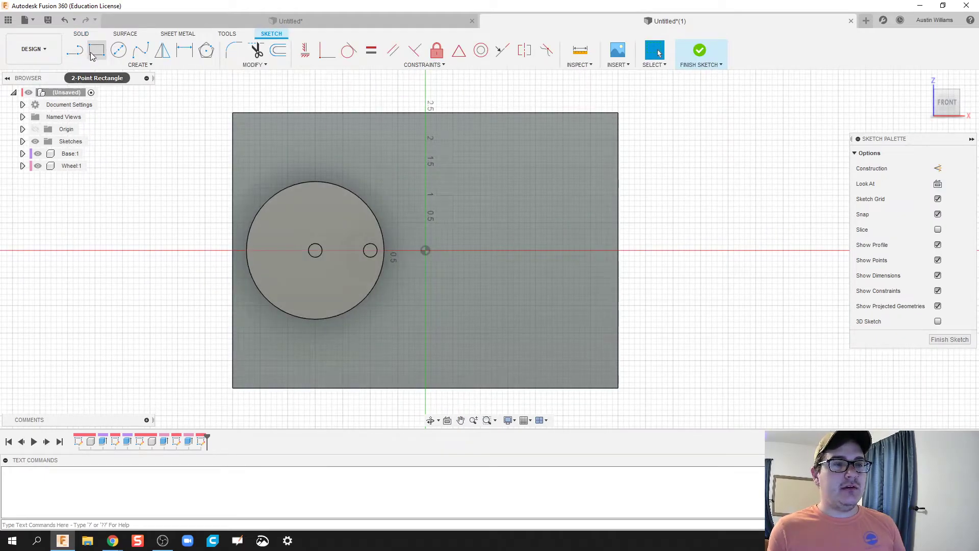
{"action": "left_click", "coordinate": [207, 64]}
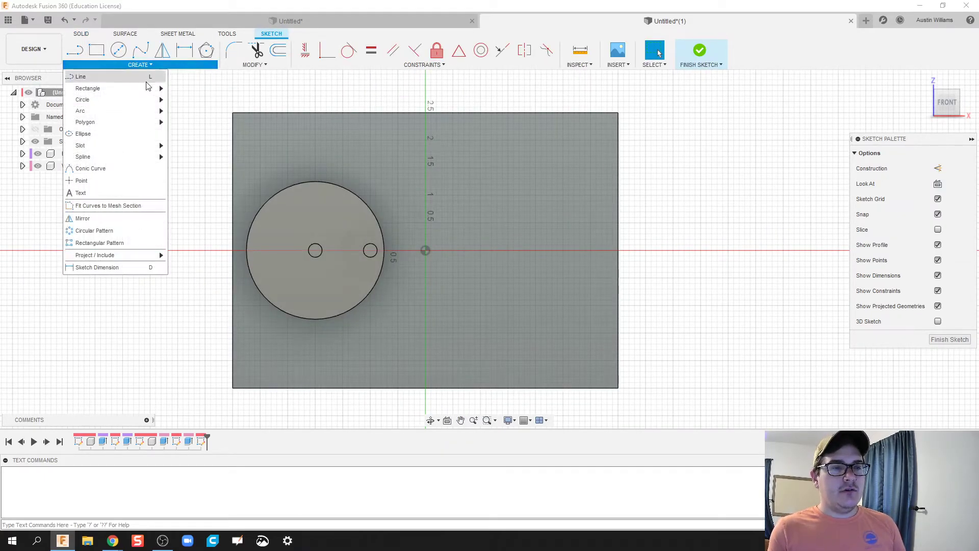
{"action": "mouse_move", "coordinate": [131, 145]}
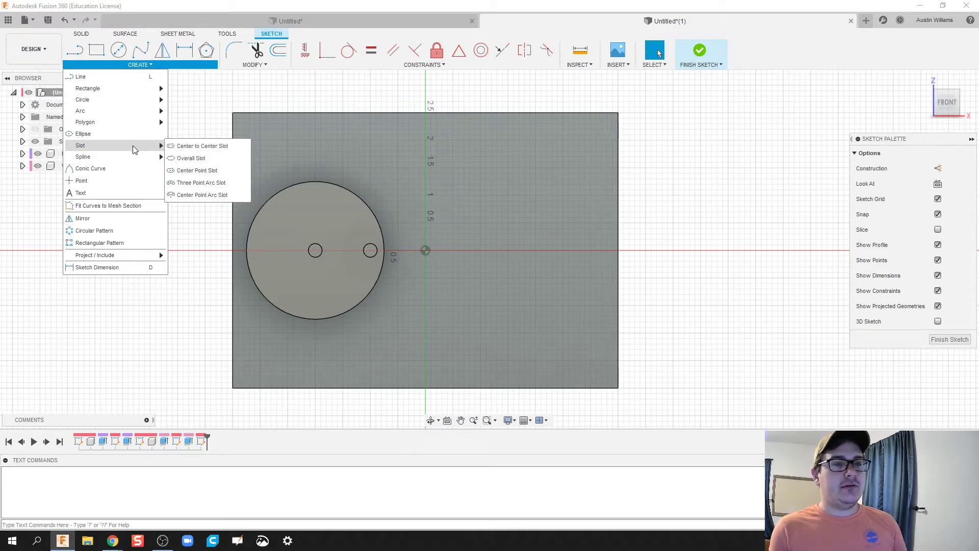
{"action": "left_click", "coordinate": [223, 149]}
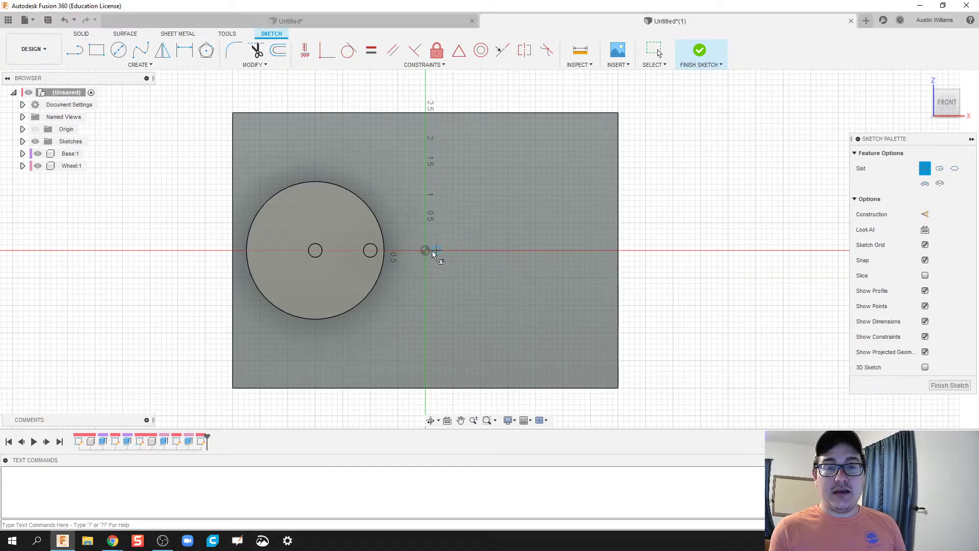
{"action": "left_click", "coordinate": [454, 250]}
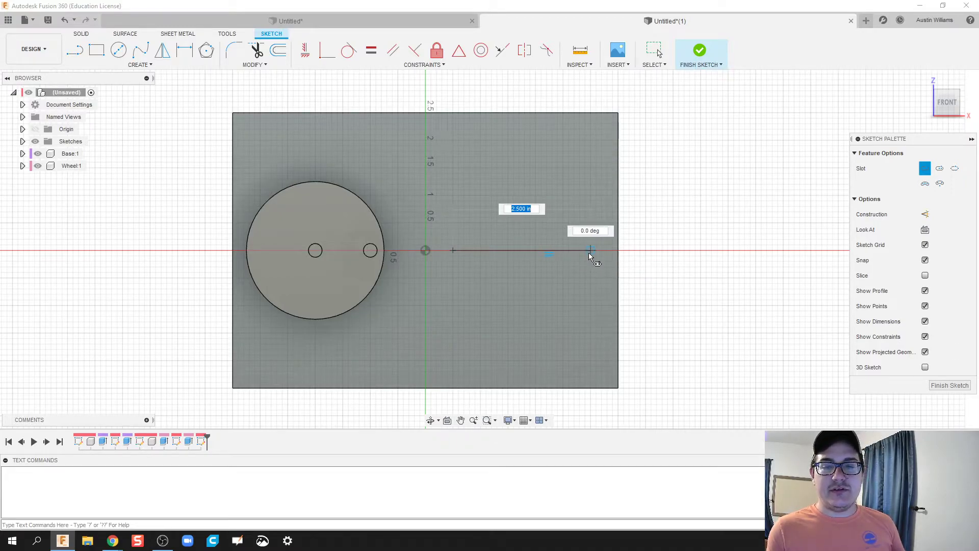
{"action": "left_click", "coordinate": [590, 253]}
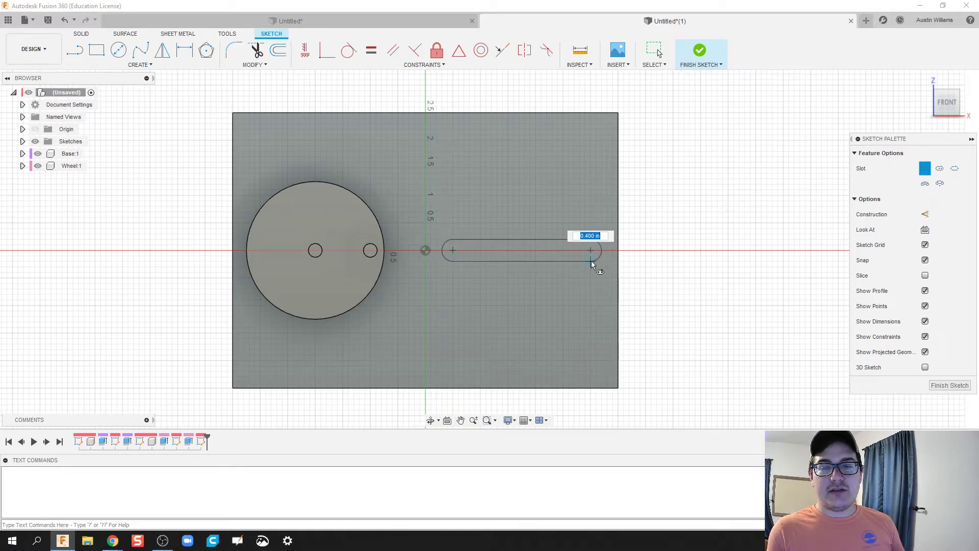
{"action": "type", "text": "0.25"}
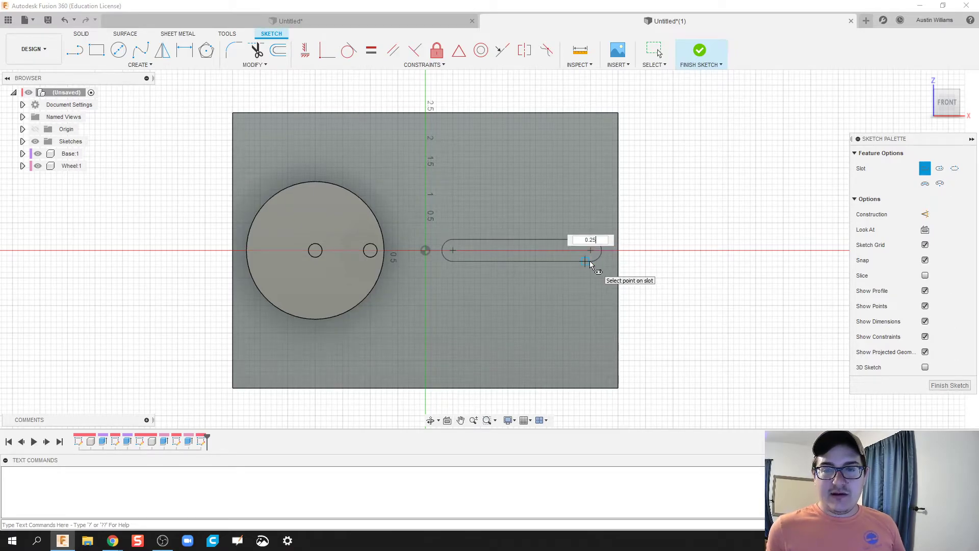
{"action": "key", "text": "Return"}
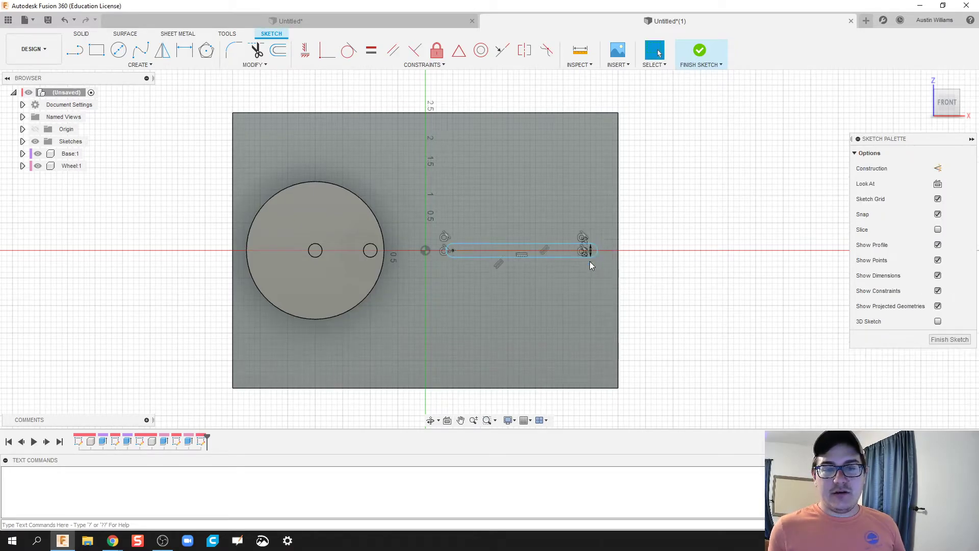
{"action": "left_click", "coordinate": [701, 50]}
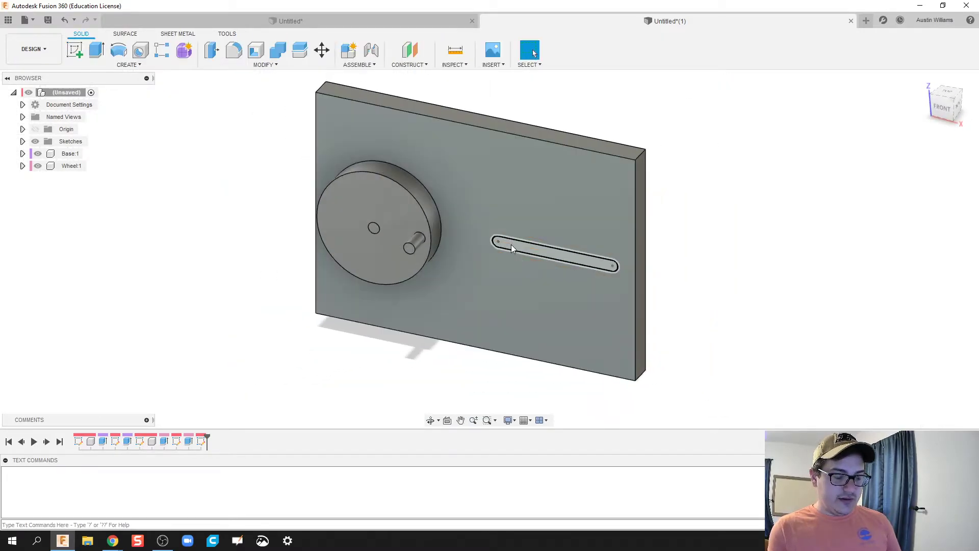
- Extrude the slot profile backward through the base as a cut
{"action": "key", "text": "e"}
{"action": "left_click", "coordinate": [544, 250]}
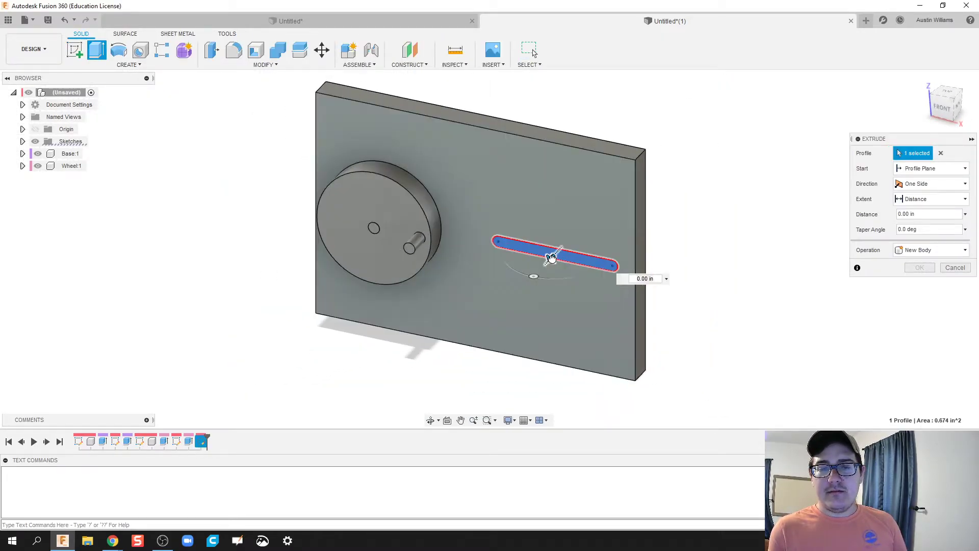
{"action": "left_click_drag", "start_coordinate": [551, 258], "coordinate": [606, 243]}
{"action": "middle_click_drag", "start_coordinate": [717, 254], "coordinate": [683, 265], "text": "shift"}
{"action": "left_click", "coordinate": [910, 248]}
{"action": "left_click", "coordinate": [914, 251]}
{"action": "left_click", "coordinate": [919, 288]}
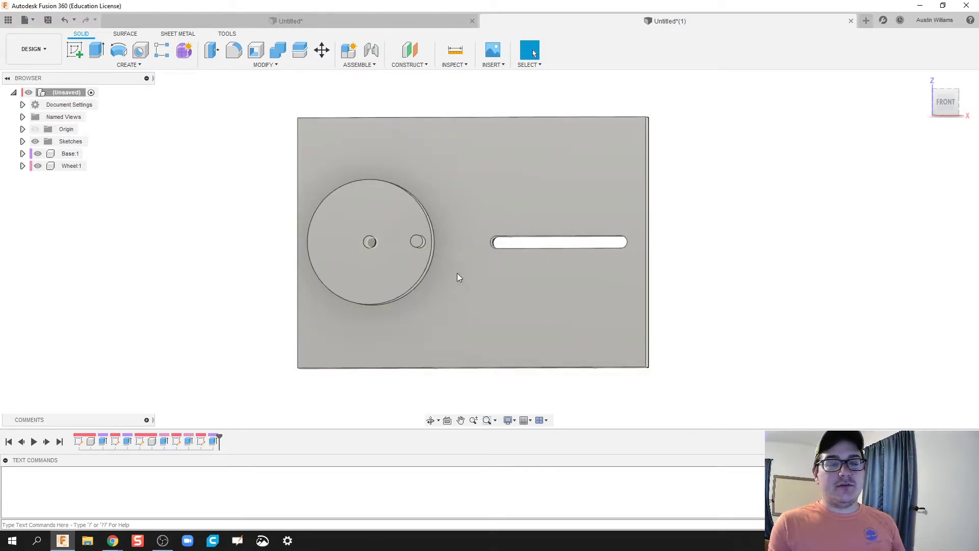
{"action": "mouse_move", "coordinate": [403, 262]}
{"action": "middle_mouse_down", "text": "shift"}
{"action": "mouse_move", "coordinate": [435, 265]}
{"action": "mouse_move", "coordinate": [425, 267]}
{"action": "middle_mouse_up", "text": "shift"}
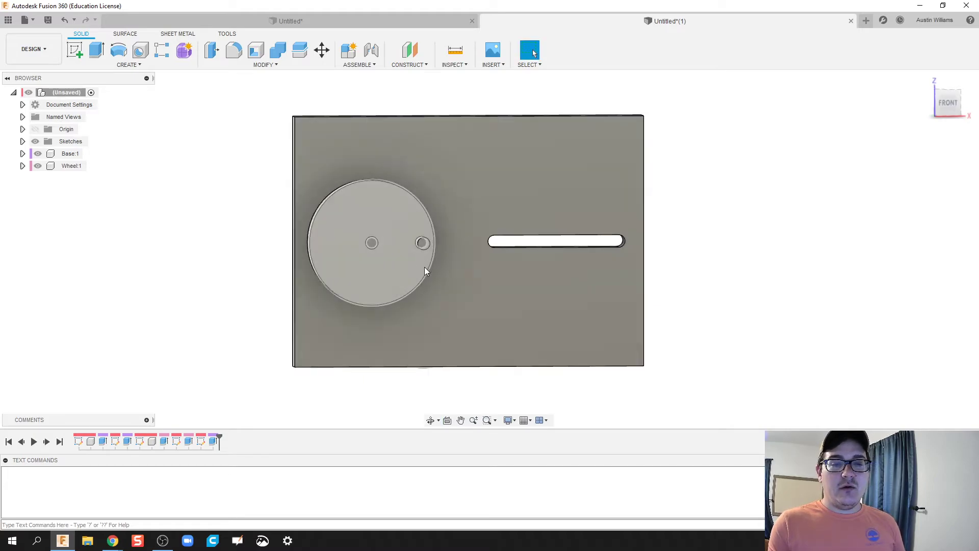
- Start a sketch on the wheel peg's end face and draw a 0.25 in circle within the slot end farthest from the wheel
{"action": "left_click", "coordinate": [426, 244]}
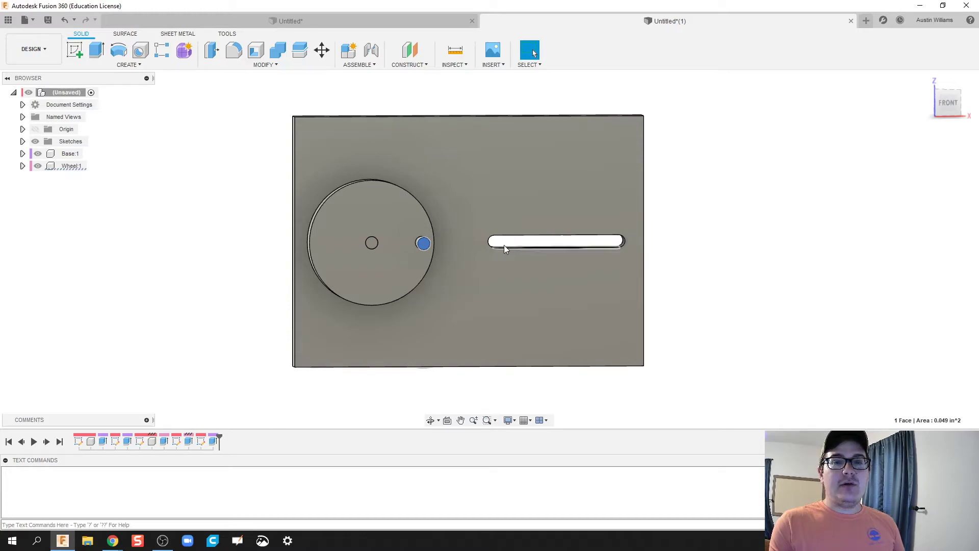
{"action": "scroll", "coordinate": [501, 250], "scroll_direction": "up", "scroll_amount": 2}
{"action": "middle_click_drag", "start_coordinate": [451, 239], "coordinate": [398, 228]}
{"action": "left_click", "coordinate": [75, 50]}
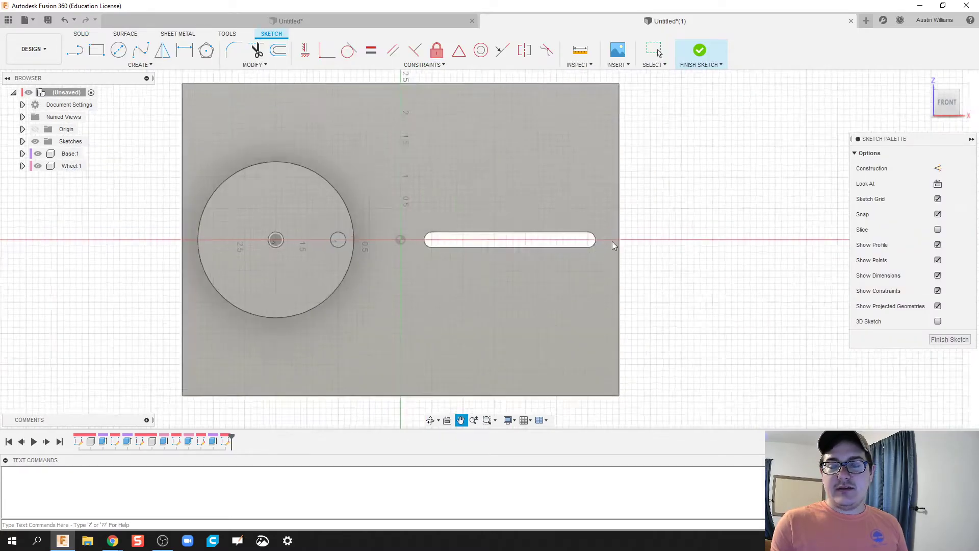
{"action": "scroll", "coordinate": [580, 242], "scroll_direction": "up", "scroll_amount": 2}
{"action": "key", "text": "c"}
{"action": "left_click", "coordinate": [574, 236]}
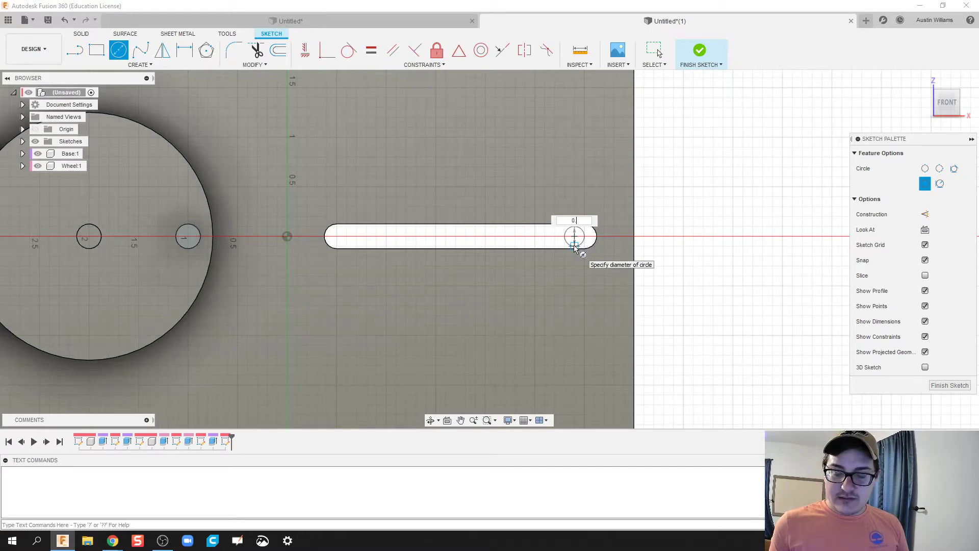
{"action": "key", "text": "Return"}
{"action": "key", "text": "Escape"}
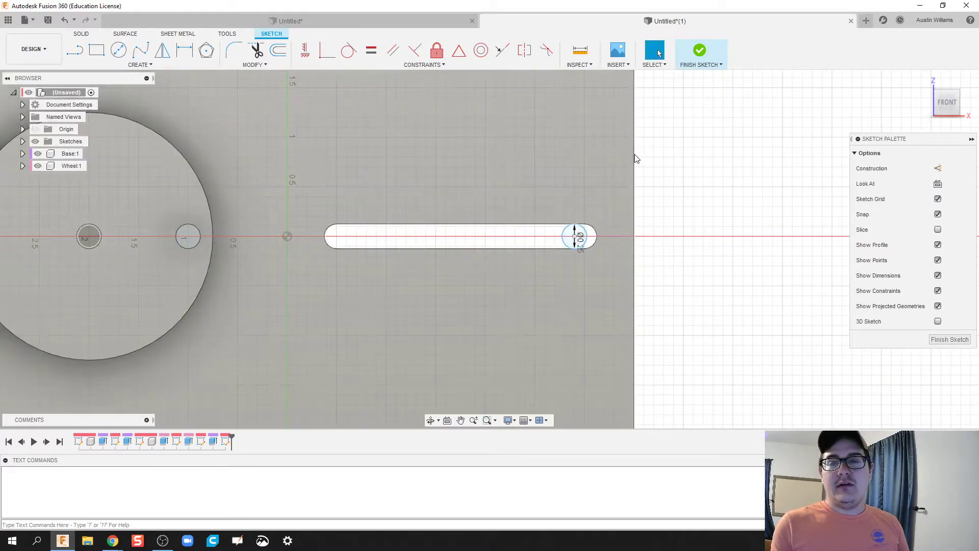
{"action": "left_click", "coordinate": [699, 50]}
- Extrude the slot circle -2.00 in through the base as a new component
{"action": "scroll", "coordinate": [692, 146], "scroll_direction": "down", "scroll_amount": 3}
{"action": "middle_click_drag", "start_coordinate": [722, 171], "coordinate": [684, 201], "text": "shift"}
{"action": "key", "text": "e"}
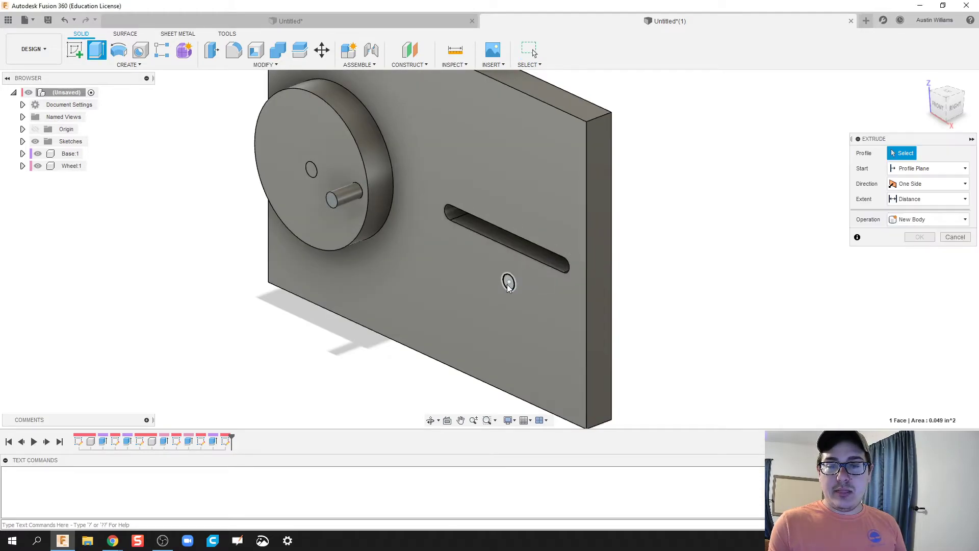
{"action": "left_click", "coordinate": [509, 284]}
{"action": "left_click_drag", "start_coordinate": [509, 284], "coordinate": [620, 277]}
{"action": "left_click", "coordinate": [940, 250]}
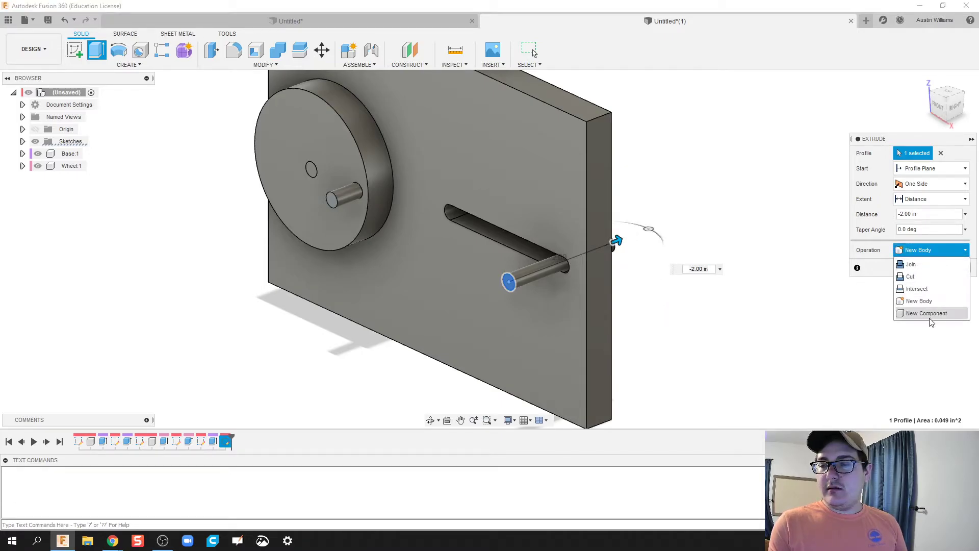
{"action": "left_click", "coordinate": [927, 317]}
{"action": "left_click", "coordinate": [920, 267]}
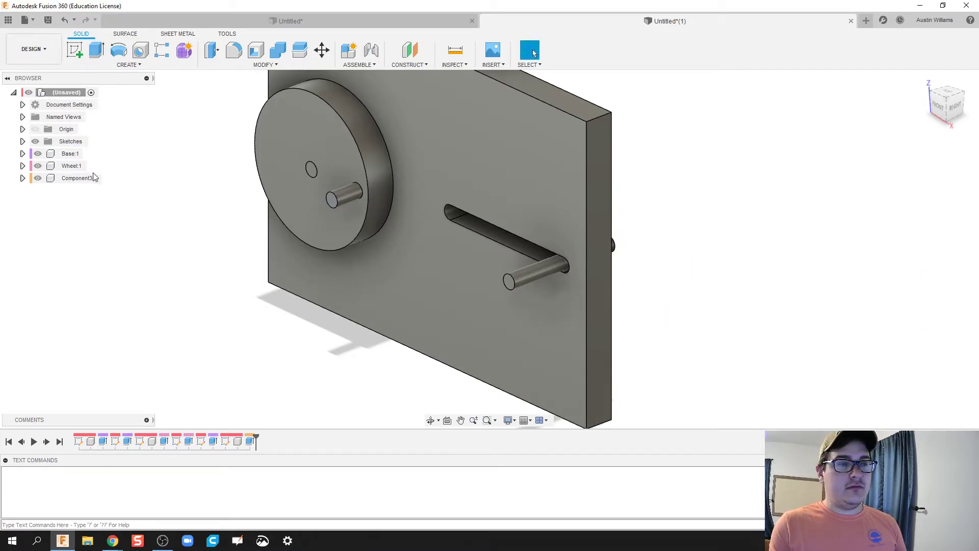
- Rename the sliding pin's component as Slide
{"action": "double_click", "coordinate": [70, 179]}
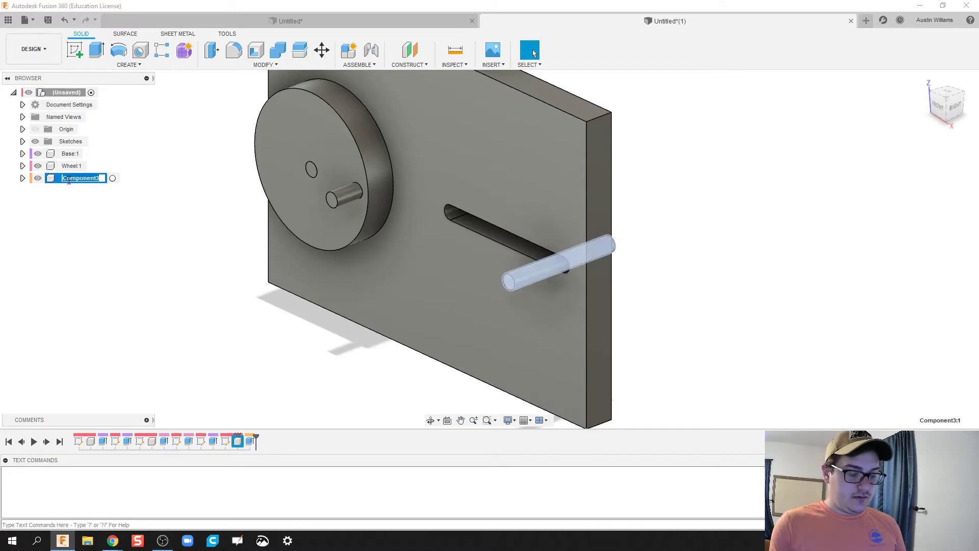
{"action": "type", "text": "Slide"}
{"action": "key", "text": "Return"}
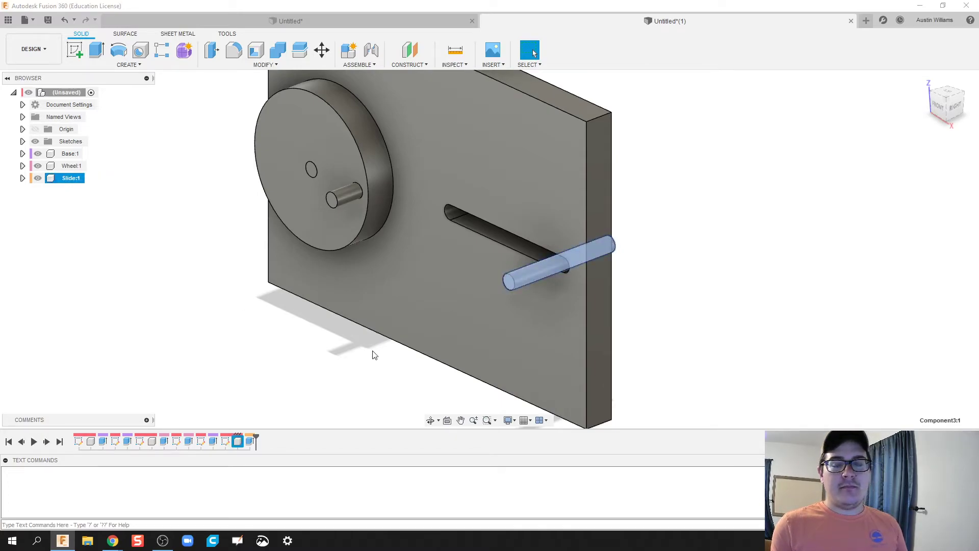
- Open the slide pin's extrude feature for editing
{"action": "middle_click_drag", "start_coordinate": [267, 352], "coordinate": [308, 351], "text": "shift"}
{"action": "middle_click_drag", "start_coordinate": [362, 366], "coordinate": [271, 419]}
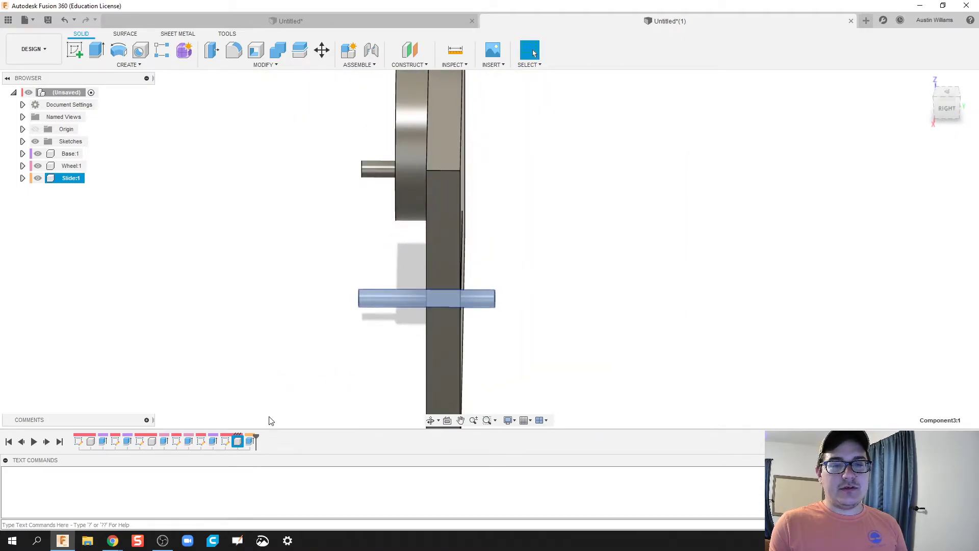
{"action": "right_click", "coordinate": [251, 441]}
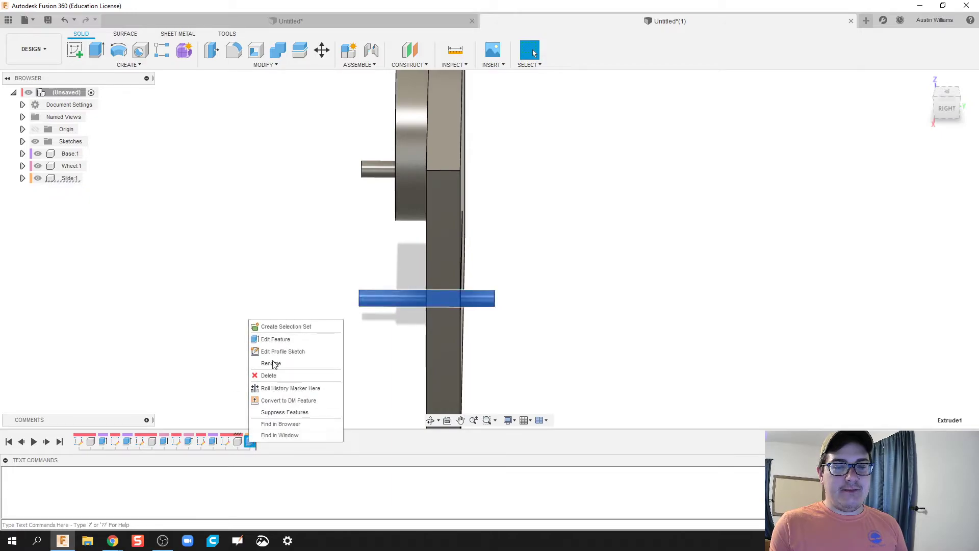
{"action": "left_click", "coordinate": [278, 340]}
- Try a symmetric direction for the slide pin's extrusion with a distance of -1.50 in
{"action": "left_click", "coordinate": [931, 183]}
{"action": "left_click", "coordinate": [926, 227]}
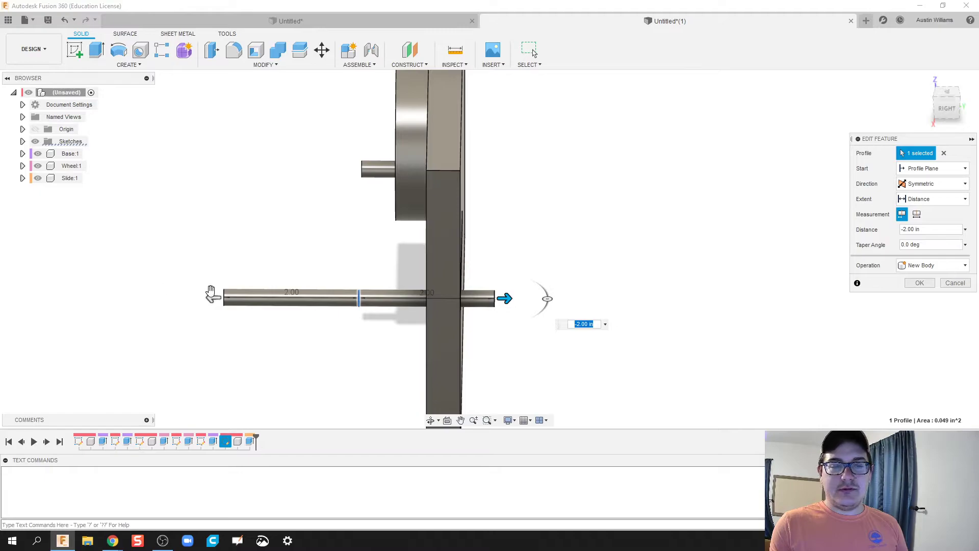
{"action": "left_click_drag", "start_coordinate": [213, 297], "coordinate": [247, 303]}
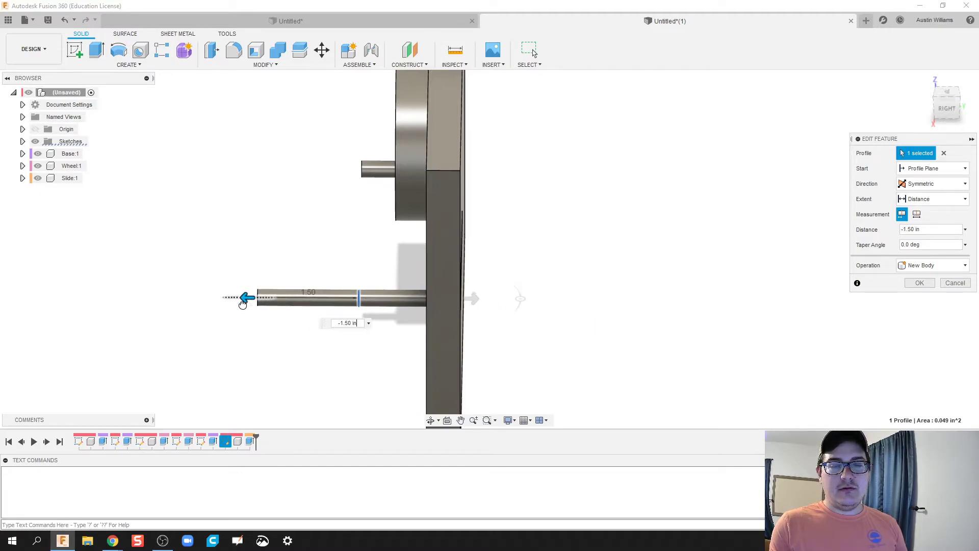
- Set the slide pin's extrusion to two sides, -1.70 in through the base and -0.20 in toward the front
{"action": "left_click", "coordinate": [954, 185]}
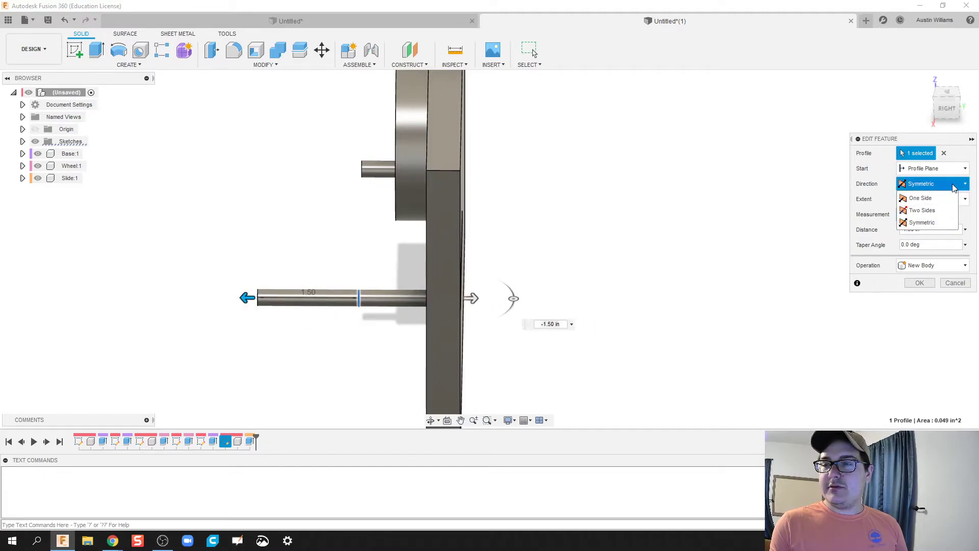
{"action": "left_click", "coordinate": [930, 211]}
{"action": "left_click_drag", "start_coordinate": [248, 299], "coordinate": [342, 303]}
{"action": "mouse_move", "coordinate": [338, 314]}
{"action": "middle_mouse_down", "text": "shift"}
{"action": "mouse_move", "coordinate": [341, 335]}
{"action": "mouse_move", "coordinate": [341, 307]}
{"action": "middle_mouse_up", "text": "shift"}
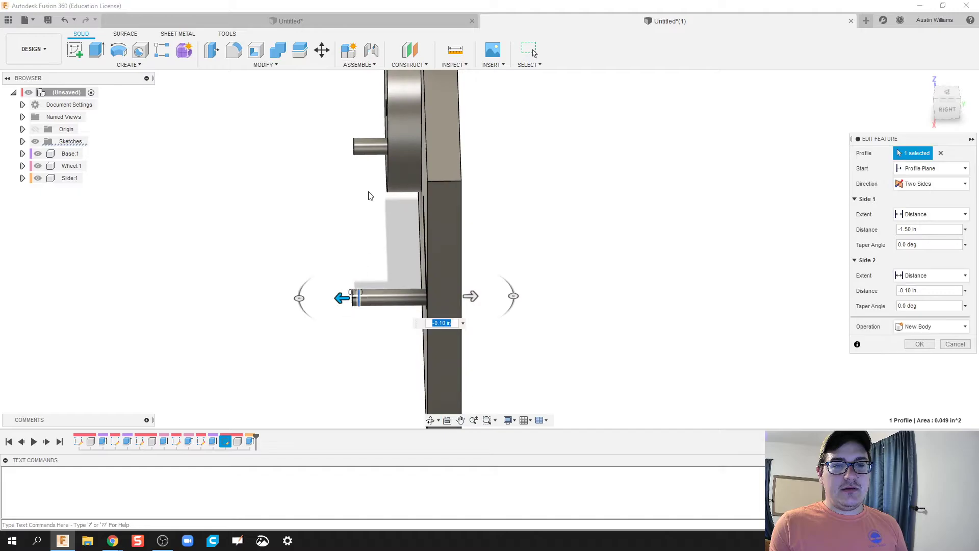
{"action": "left_click_drag", "start_coordinate": [342, 298], "coordinate": [335, 297]}
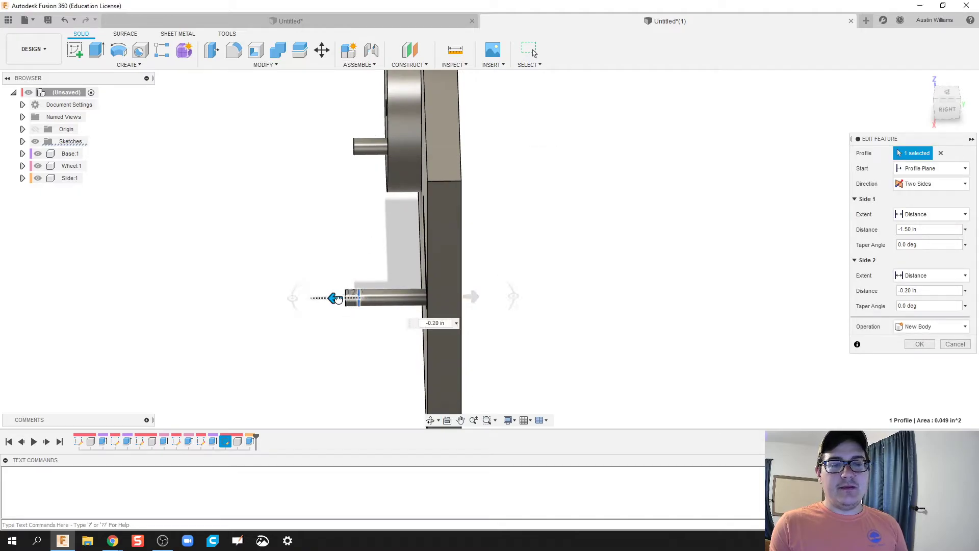
{"action": "left_click_drag", "start_coordinate": [475, 296], "coordinate": [484, 296]}
{"action": "left_click", "coordinate": [936, 326]}
{"action": "left_click", "coordinate": [851, 339]}
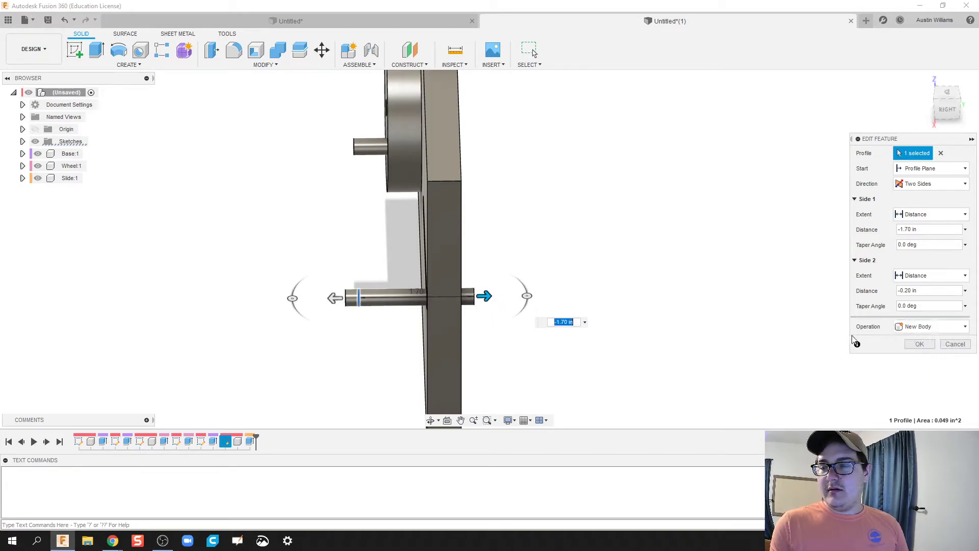
{"action": "left_click", "coordinate": [919, 344]}
- Start a sketch on the wheel peg's end face and project the circular edges of the peg and the slide pin
{"action": "middle_click_drag", "start_coordinate": [499, 345], "coordinate": [429, 339], "text": "shift"}
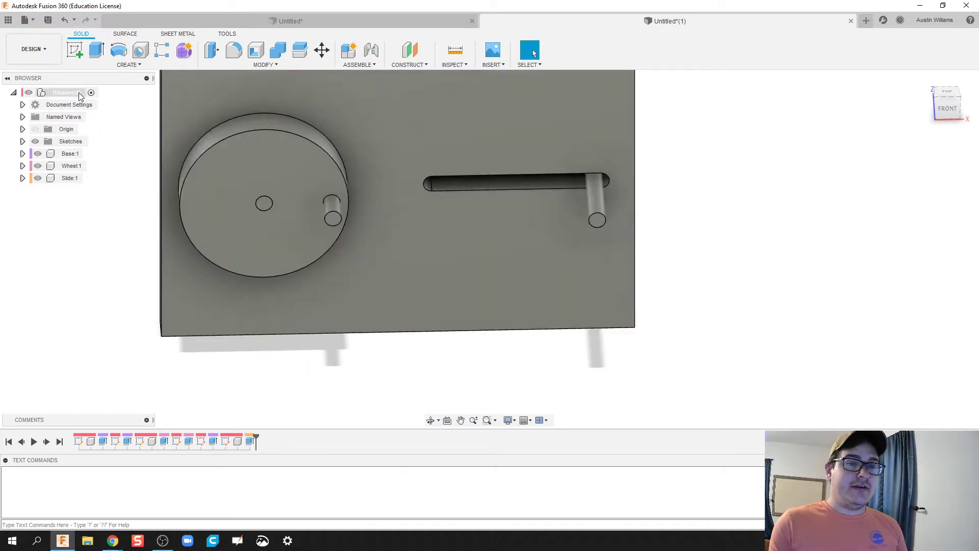
{"action": "left_click", "coordinate": [74, 50]}
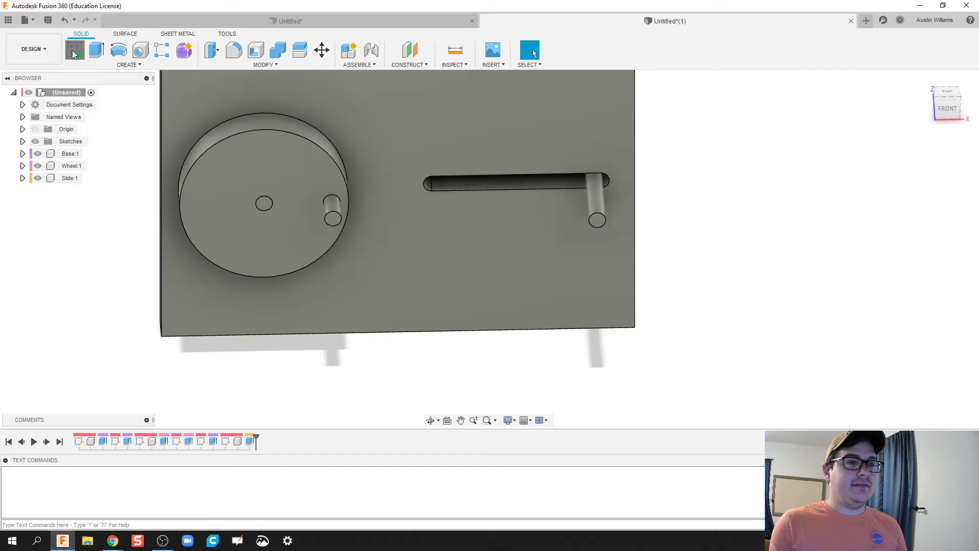
{"action": "left_click", "coordinate": [332, 218]}
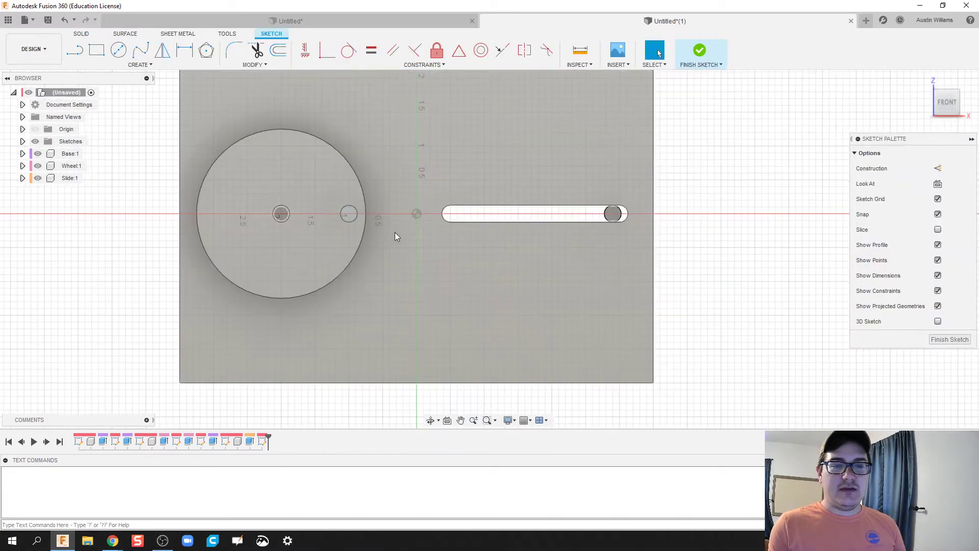
{"action": "scroll", "coordinate": [353, 221], "scroll_direction": "up", "scroll_amount": 3}
{"action": "key", "text": "p"}
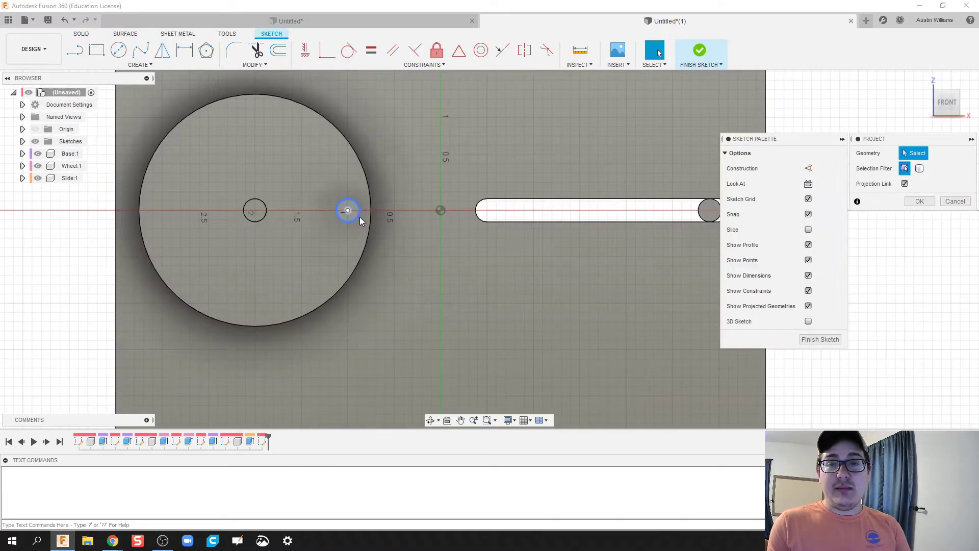
{"action": "left_click", "coordinate": [359, 216]}
{"action": "scroll", "coordinate": [358, 230], "scroll_direction": "down", "scroll_amount": 2}
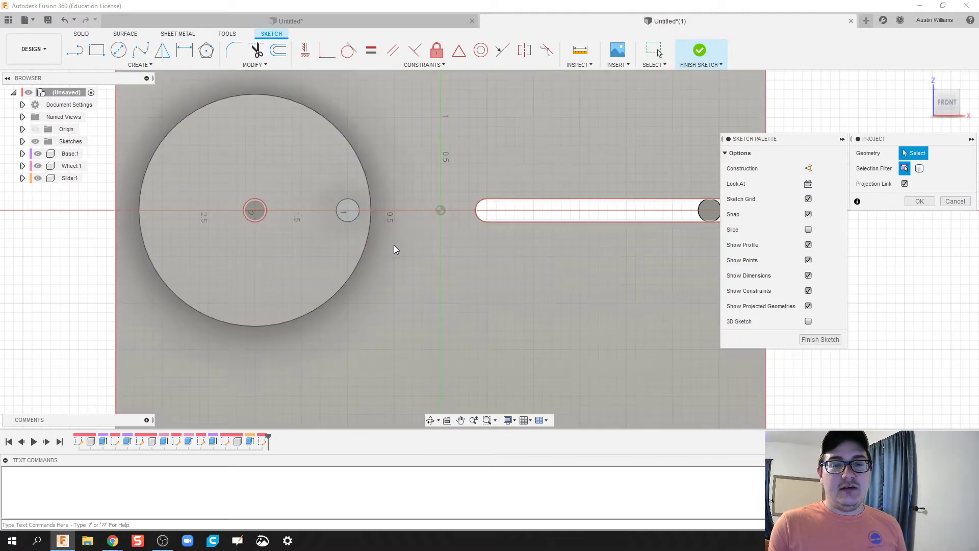
{"action": "left_click", "coordinate": [294, 233]}
{"action": "left_click", "coordinate": [565, 229]}
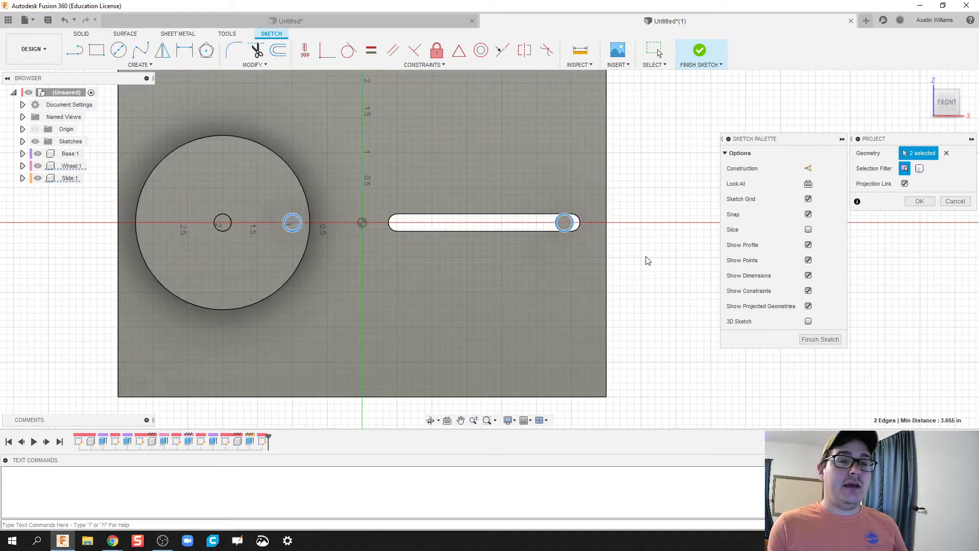
- Hide the Base, Wheel and Slide components so only the projected circles remain for sketching
{"action": "left_click", "coordinate": [37, 153]}
{"action": "left_click", "coordinate": [37, 166]}
{"action": "left_click", "coordinate": [38, 178]}
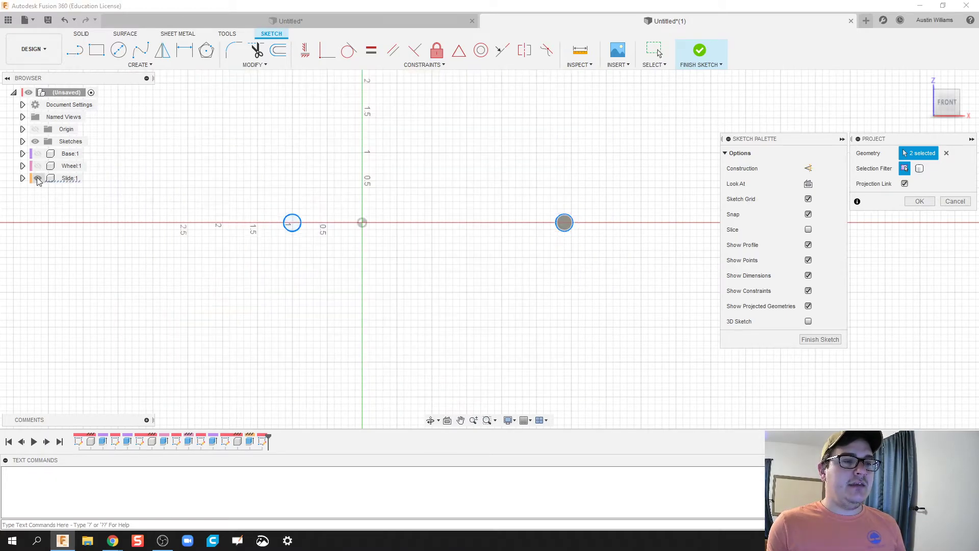
{"action": "scroll", "coordinate": [413, 268], "scroll_direction": "up", "scroll_amount": 1}
{"action": "middle_click_drag", "start_coordinate": [440, 247], "coordinate": [321, 227]}
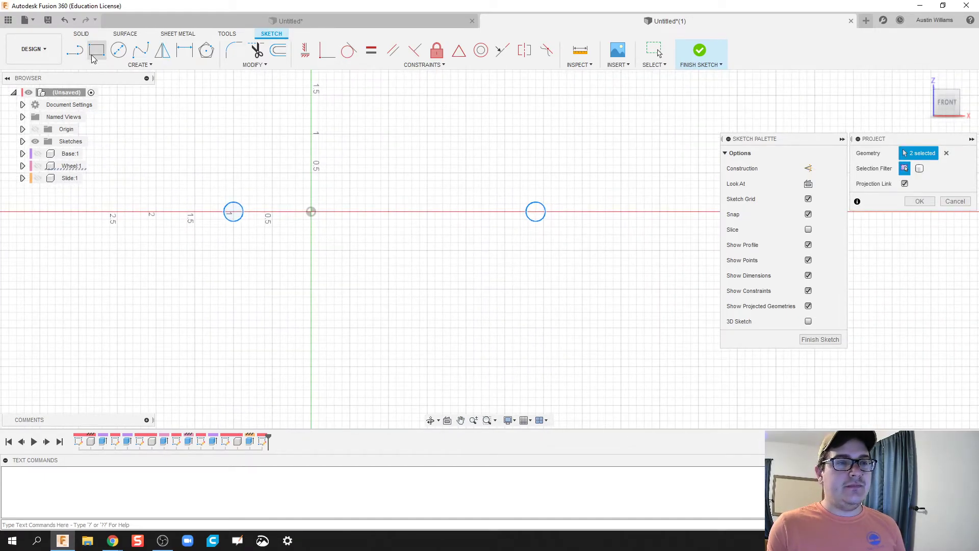
- Draw a 0.5 in diameter circle concentric with each of the two projected circles
{"action": "left_click", "coordinate": [118, 50]}
{"action": "left_click", "coordinate": [234, 212]}
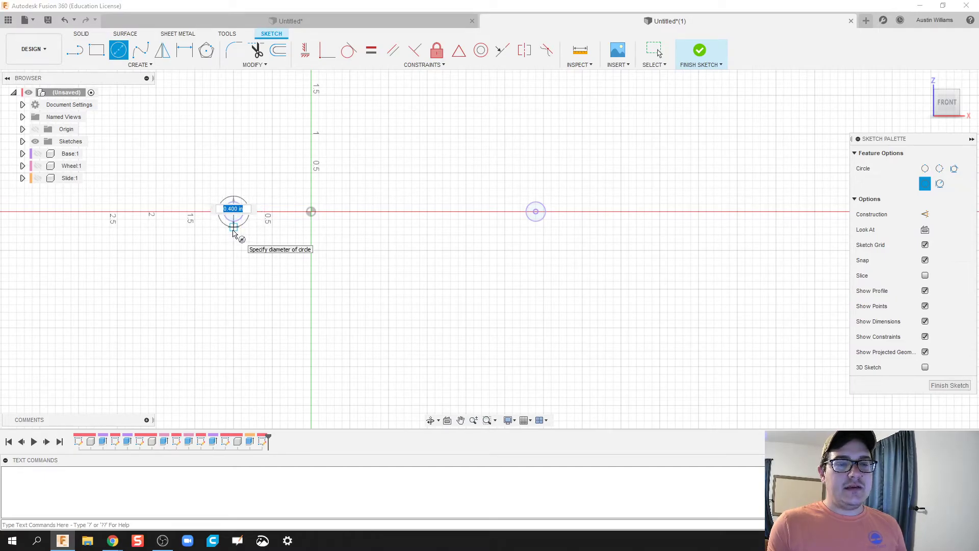
{"action": "key", "text": "Return"}
{"action": "key", "text": "Escape"}
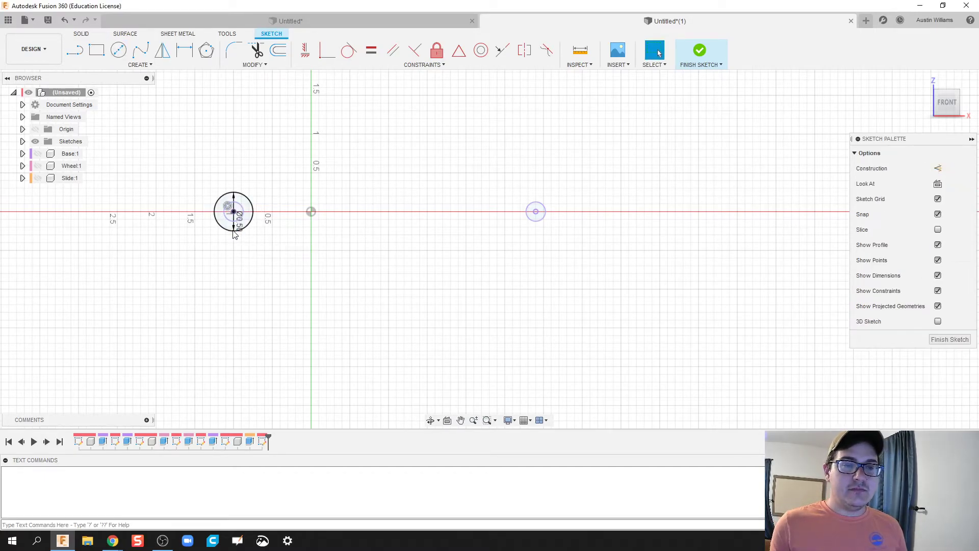
{"action": "key", "text": "c"}
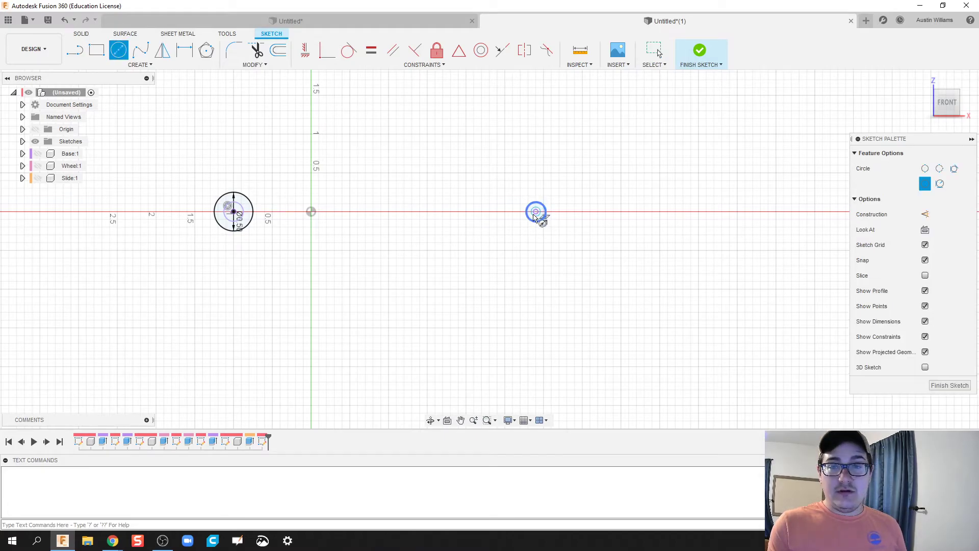
{"action": "left_click", "coordinate": [535, 211]}
{"action": "type", "text": "0.5"}
{"action": "key", "text": "Return"}
{"action": "key", "text": "Escape"}
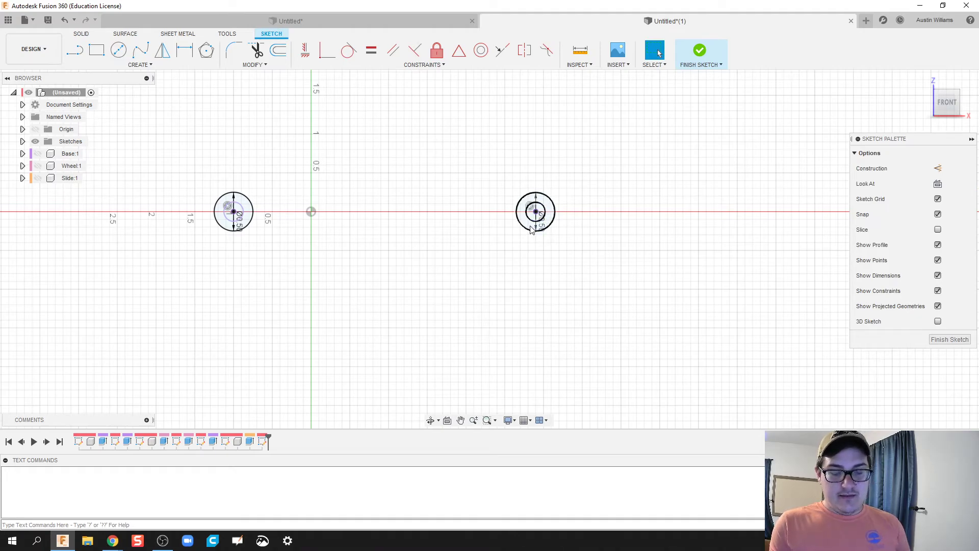
- Connect the two 0.5 in circles with horizontal lines along their upper and lower tangent points to outline the link
{"action": "key", "text": "l"}
{"action": "left_click", "coordinate": [536, 193]}
{"action": "left_click", "coordinate": [234, 192]}
{"action": "left_click", "coordinate": [234, 230]}
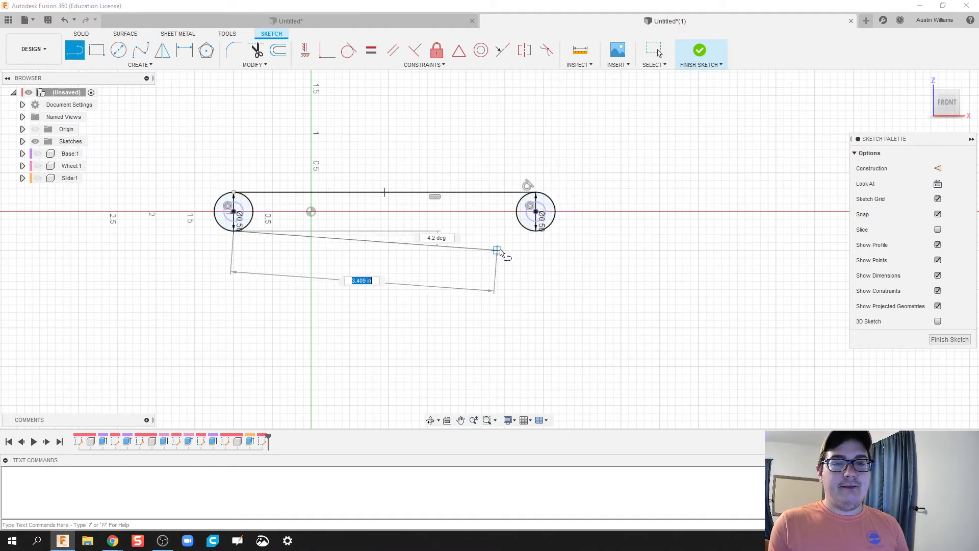
{"action": "left_click", "coordinate": [536, 231]}
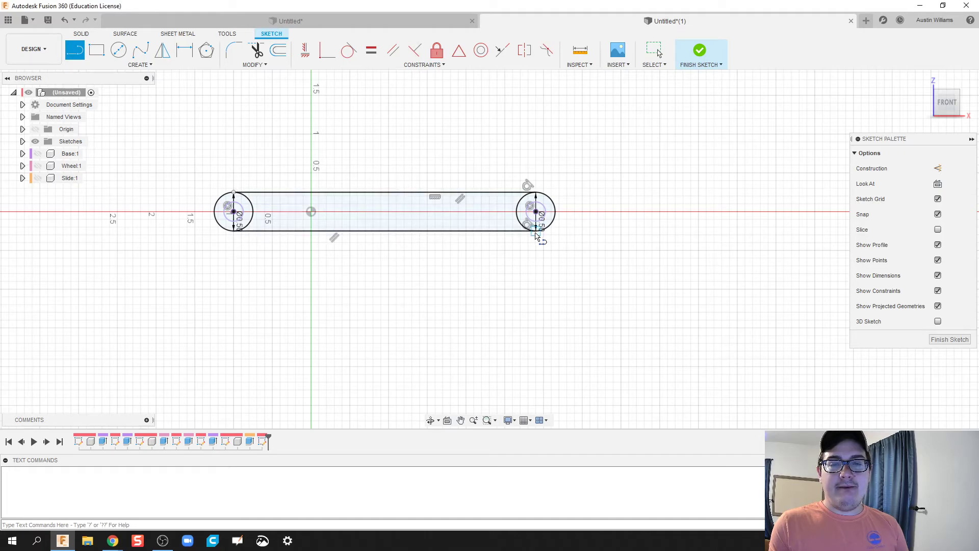
- Finish the link sketch and, with Extrude started, show the Base, Wheel and Slide components again
{"action": "left_click", "coordinate": [704, 55]}
{"action": "middle_click_drag", "start_coordinate": [630, 170], "coordinate": [600, 202], "text": "shift"}
{"action": "key", "text": "e"}
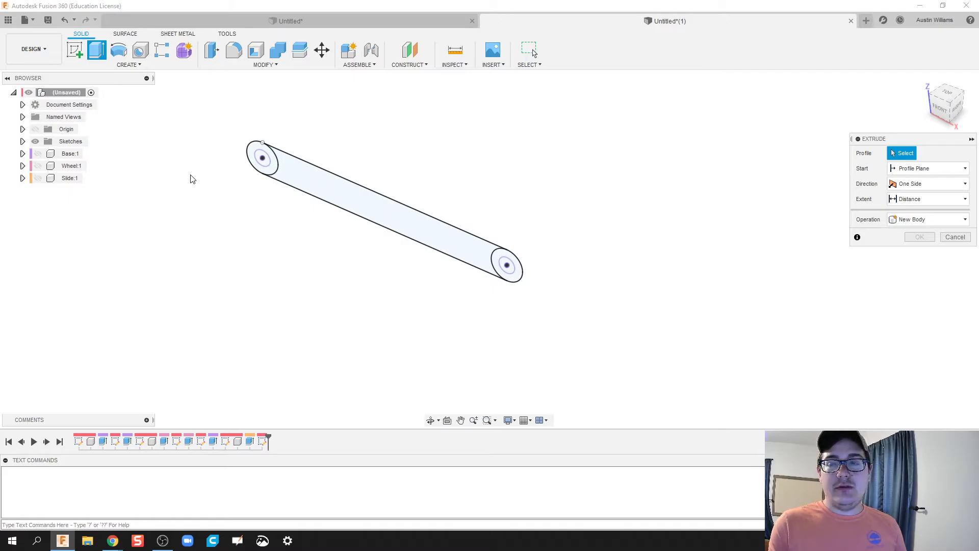
{"action": "left_click", "coordinate": [37, 153]}
{"action": "left_click", "coordinate": [38, 166]}
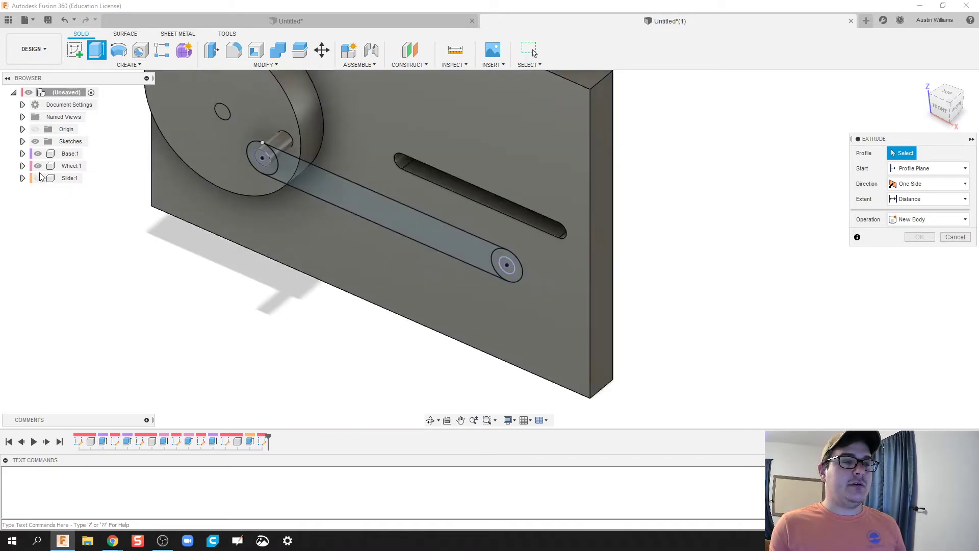
{"action": "left_click", "coordinate": [38, 178]}
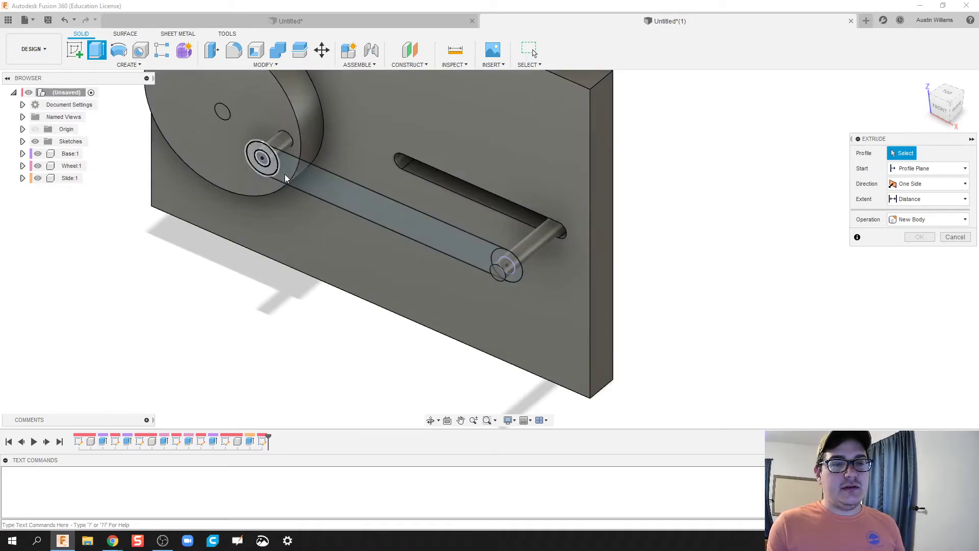
- Extrude the link bar and both end rings -0.50 in toward the base as a new component, leaving out the pin holes
{"action": "left_click", "coordinate": [442, 234]}
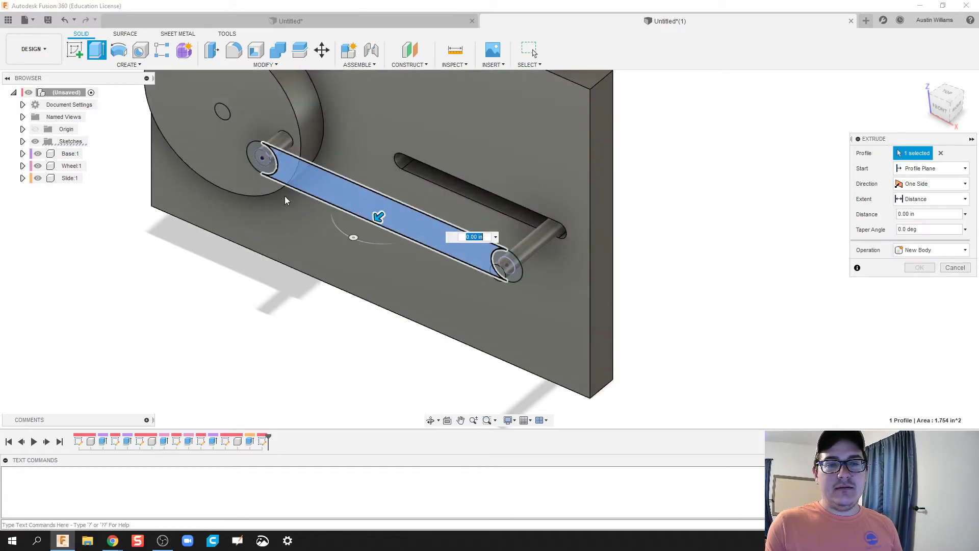
{"action": "left_click", "coordinate": [259, 152]}
{"action": "left_click", "coordinate": [490, 257]}
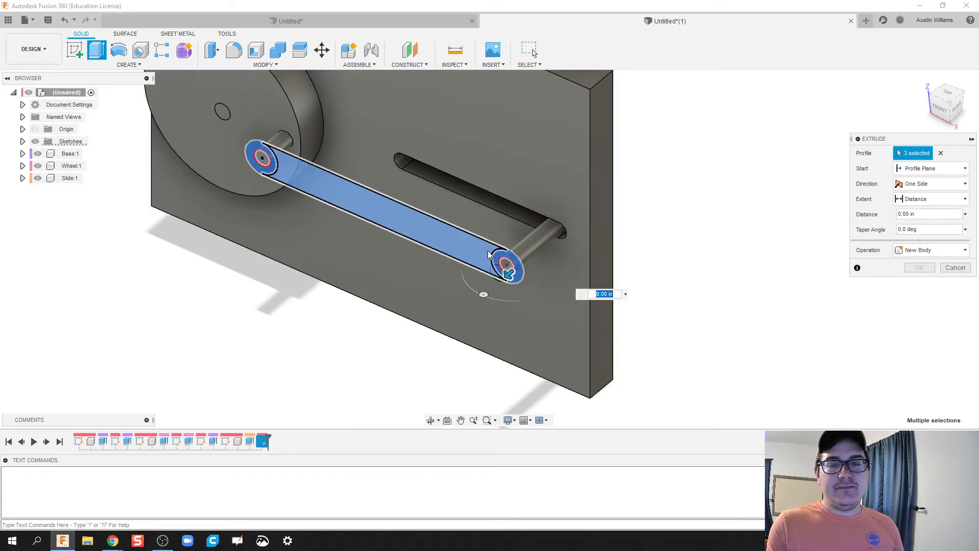
{"action": "middle_click_drag", "start_coordinate": [485, 289], "coordinate": [403, 311], "text": "shift"}
{"action": "left_click_drag", "start_coordinate": [403, 311], "coordinate": [462, 308]}
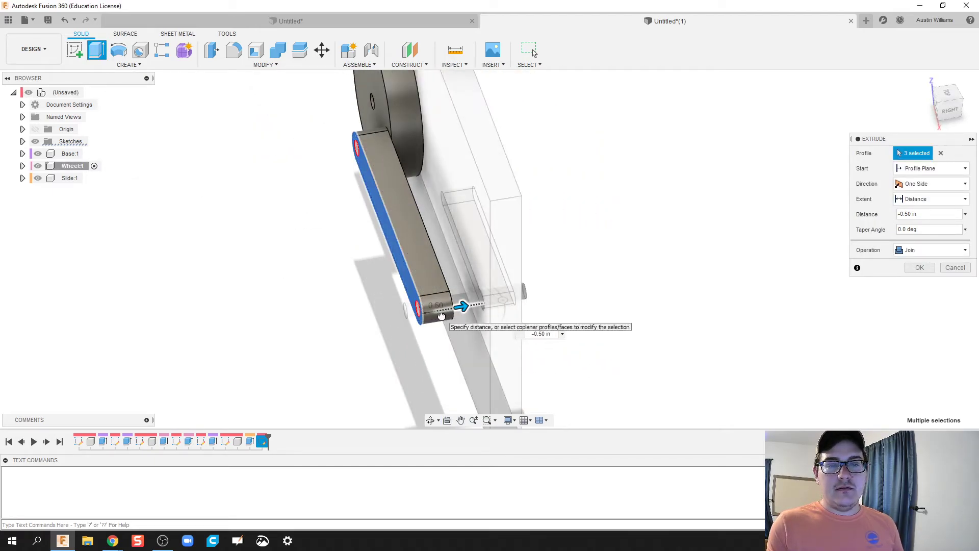
{"action": "left_click", "coordinate": [942, 246]}
{"action": "left_click", "coordinate": [918, 313]}
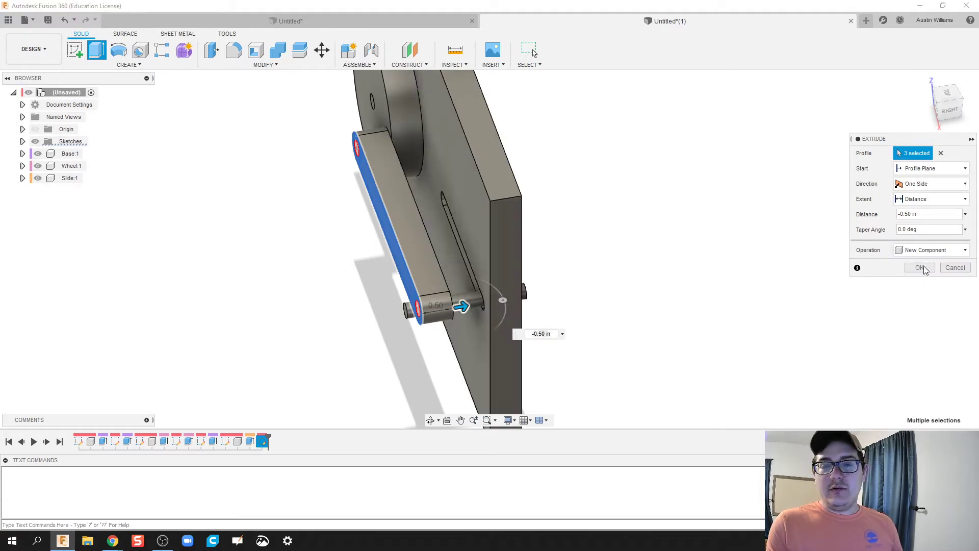
{"action": "left_click", "coordinate": [922, 269]}
- Ground the Base component
{"action": "middle_click_drag", "start_coordinate": [497, 245], "coordinate": [649, 275], "text": "shift"}
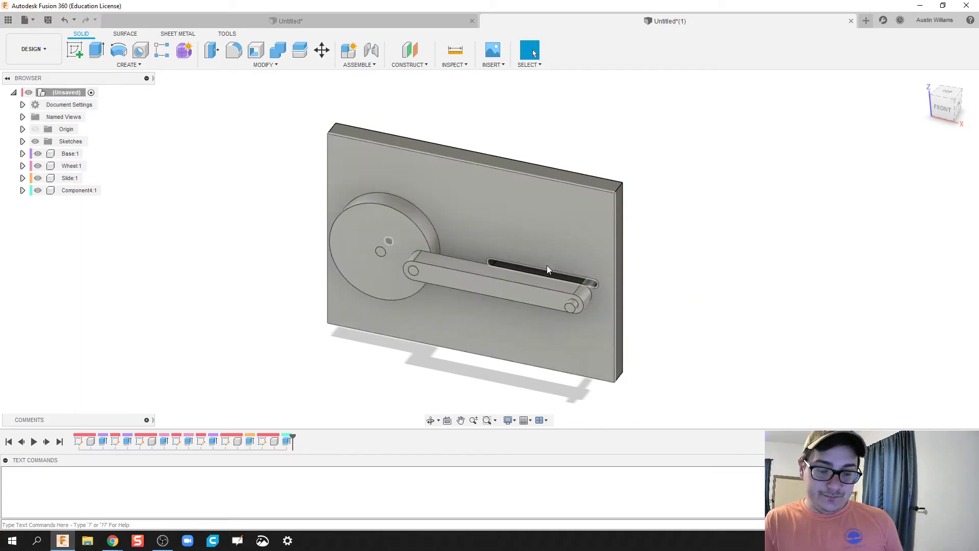
{"action": "middle_click_drag", "start_coordinate": [260, 237], "coordinate": [317, 221]}
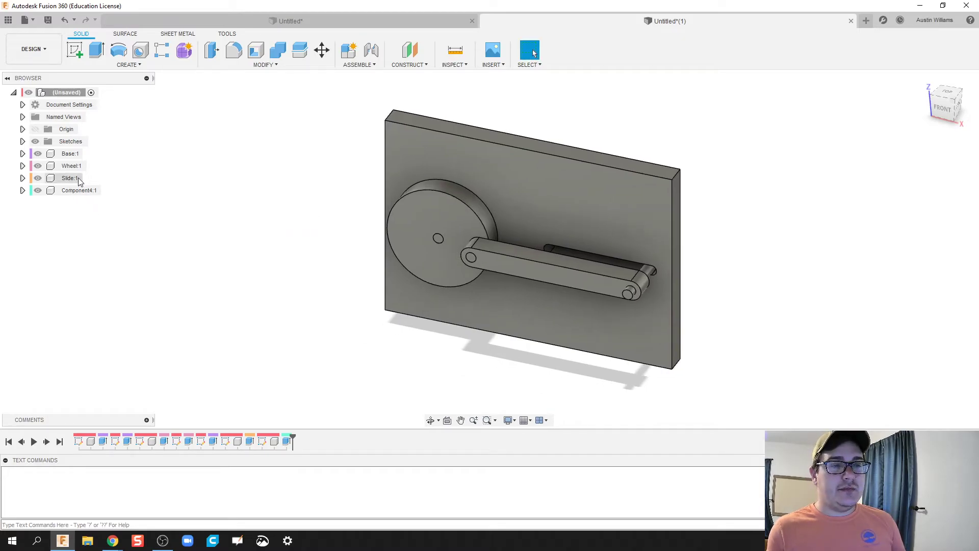
{"action": "right_click", "coordinate": [57, 155]}
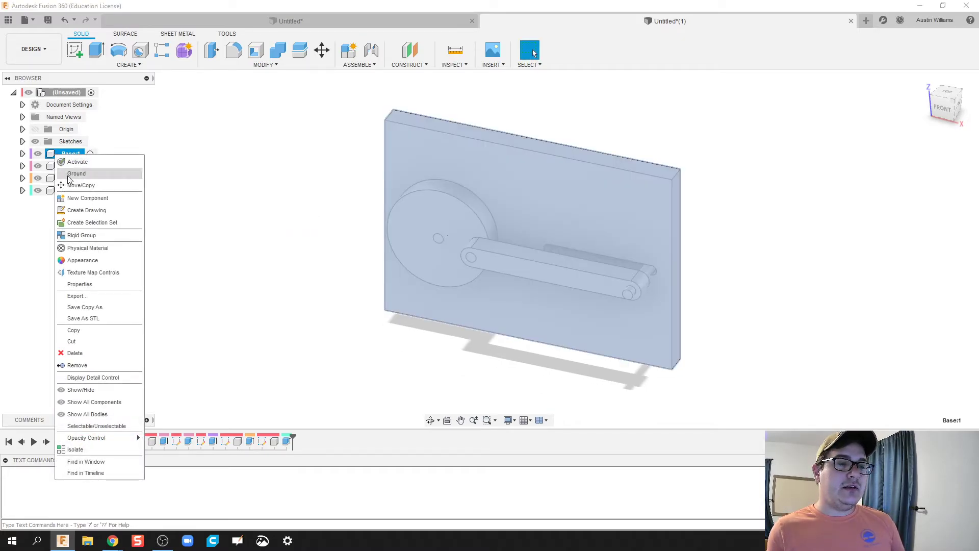
{"action": "left_click", "coordinate": [73, 174]}
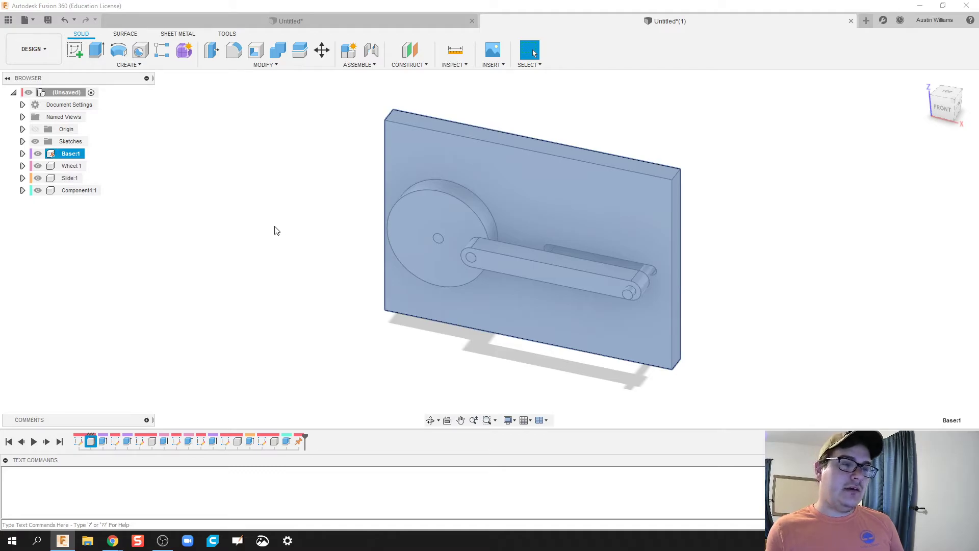
- Join the Wheel's center to the Base's matching axle hole location with a revolute joint at zero offsets
{"action": "left_click", "coordinate": [312, 211]}
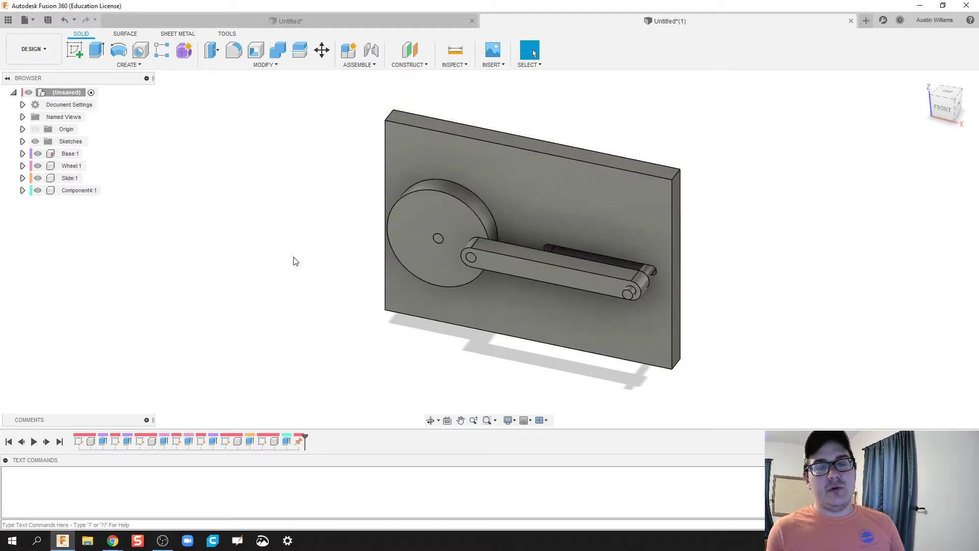
{"action": "left_click", "coordinate": [378, 47]}
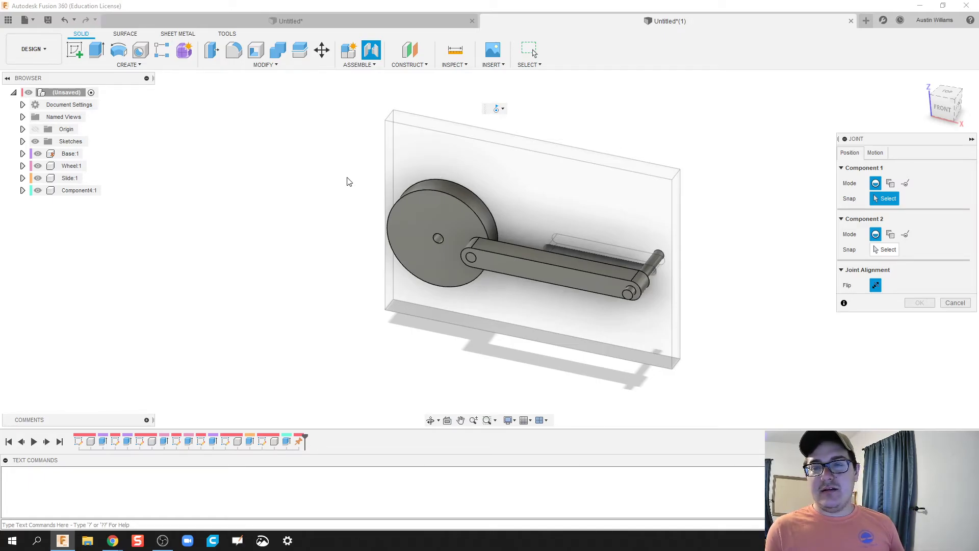
{"action": "scroll", "coordinate": [472, 284], "scroll_direction": "up", "scroll_amount": 2}
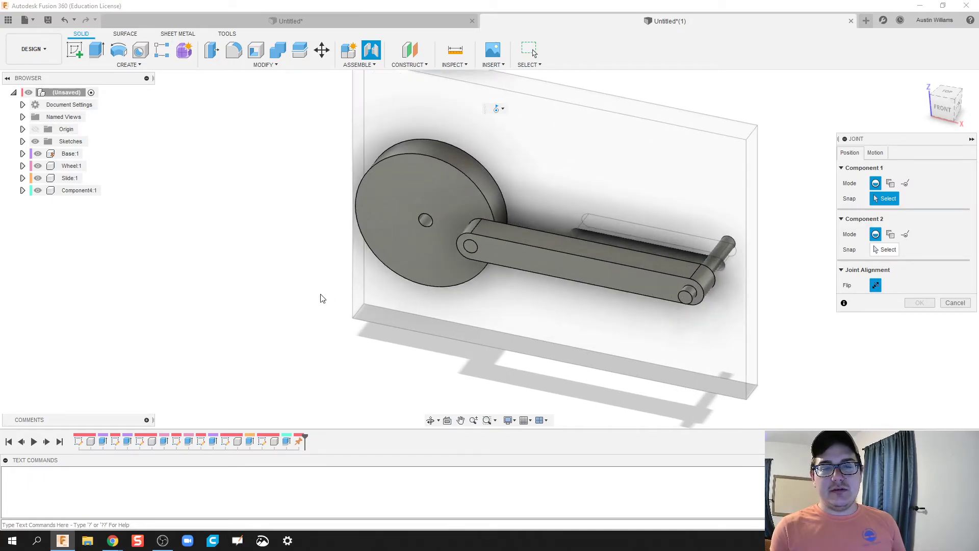
{"action": "middle_click_drag", "start_coordinate": [268, 206], "coordinate": [296, 192], "text": "shift"}
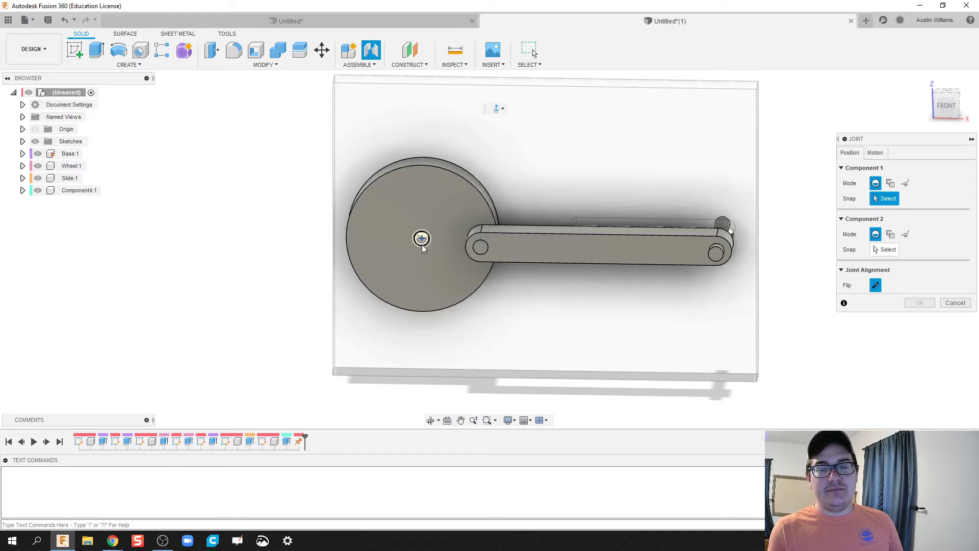
{"action": "scroll", "coordinate": [420, 247], "scroll_direction": "up", "scroll_amount": 2}
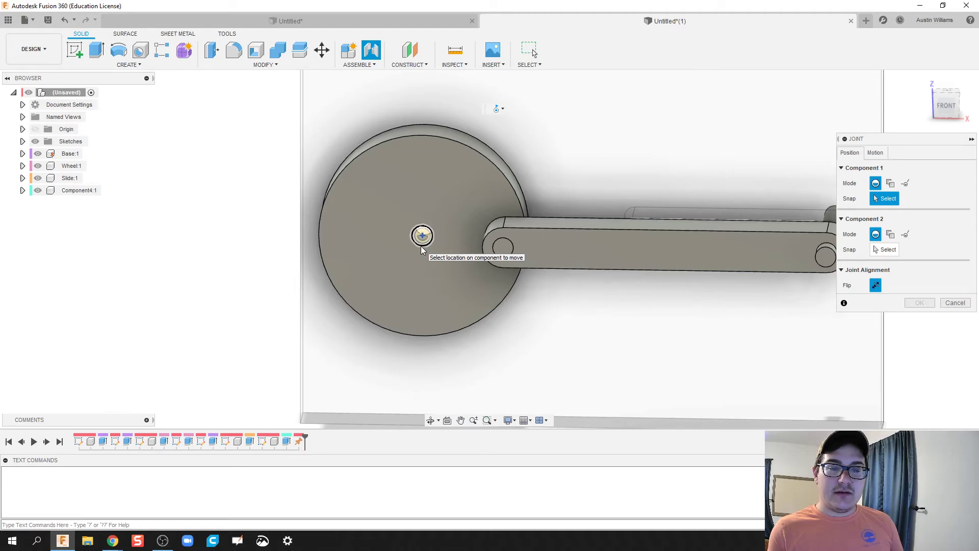
{"action": "left_click", "coordinate": [421, 246]}
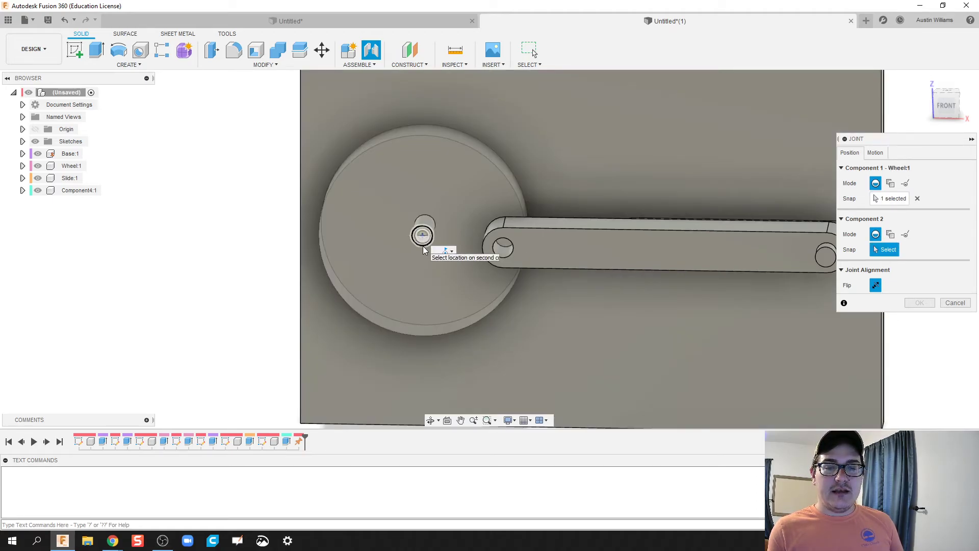
{"action": "left_click", "coordinate": [423, 247]}
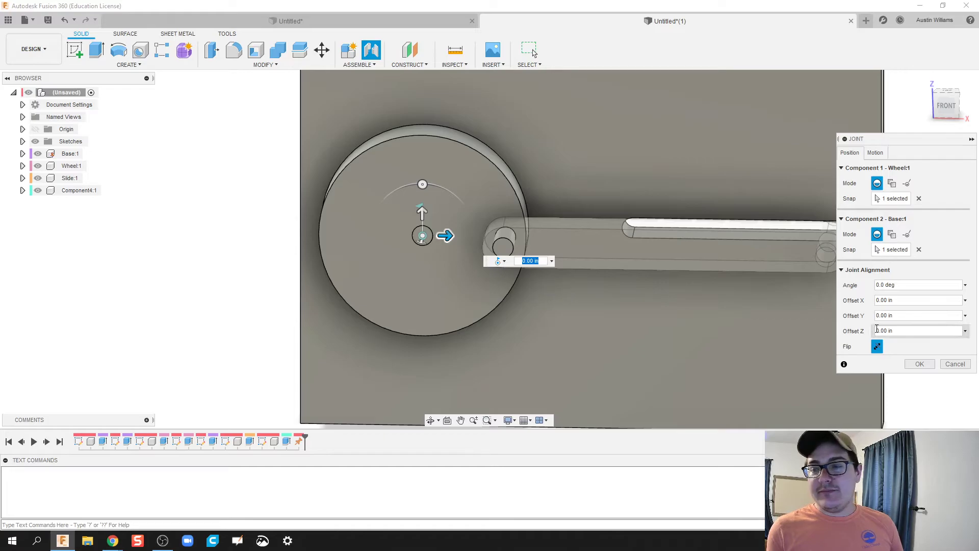
{"action": "left_click", "coordinate": [921, 364]}
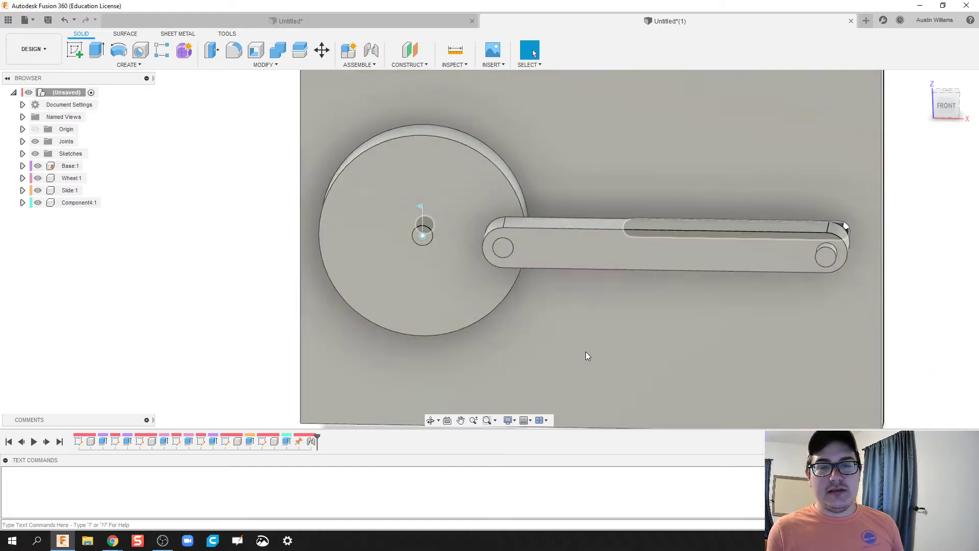
{"action": "scroll", "coordinate": [577, 244], "scroll_direction": "down", "scroll_amount": 3}
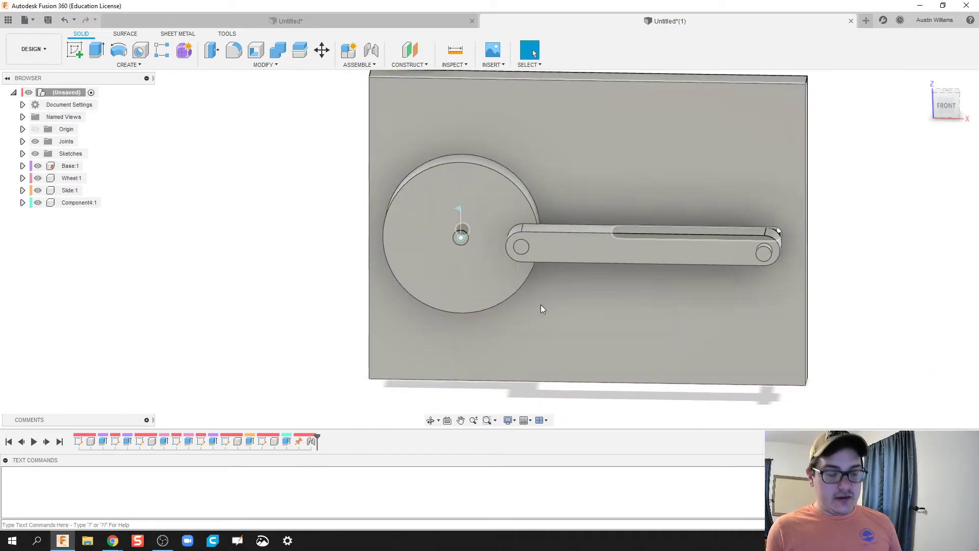
{"action": "key", "text": "j"}
{"action": "scroll", "coordinate": [536, 271], "scroll_direction": "up", "scroll_amount": 2}
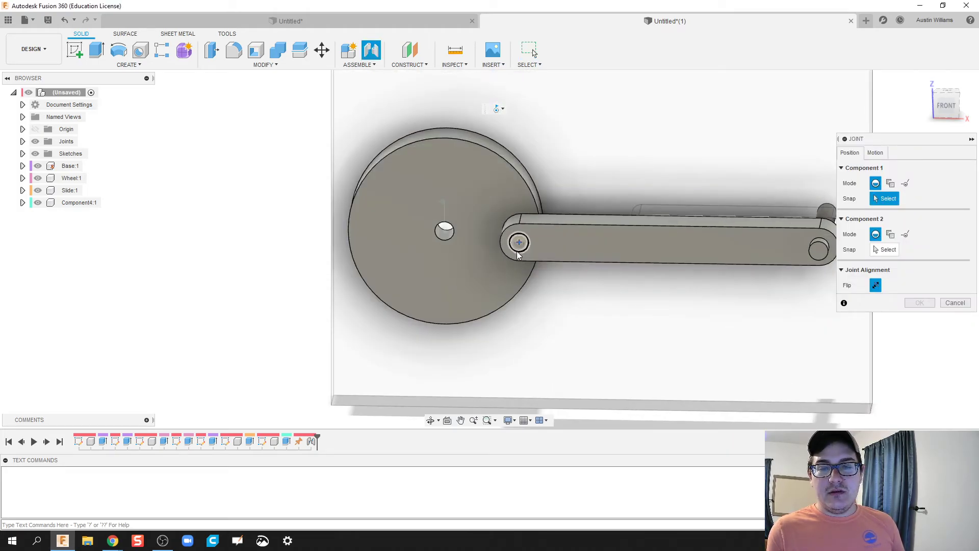
{"action": "left_click", "coordinate": [518, 250]}
{"action": "left_click", "coordinate": [518, 251]}
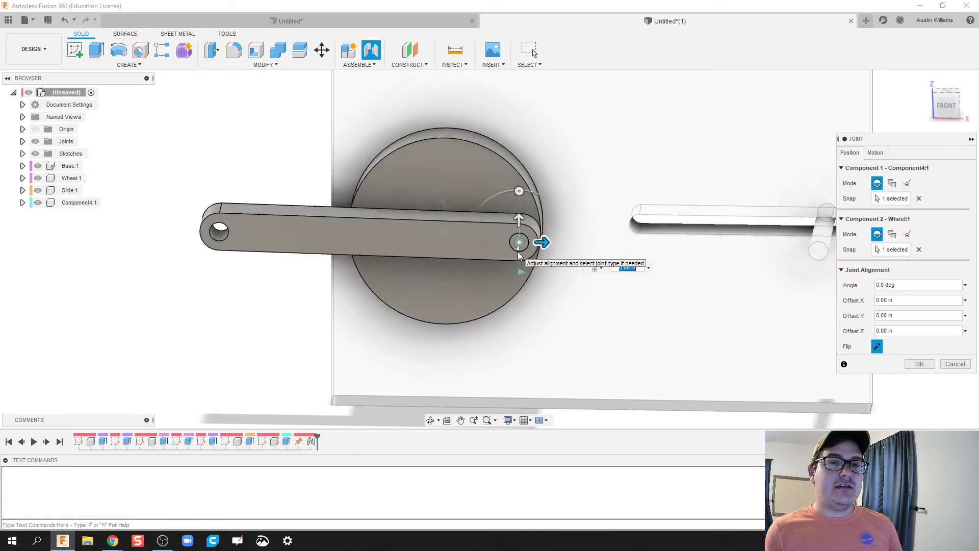
{"action": "key", "text": "Return"}
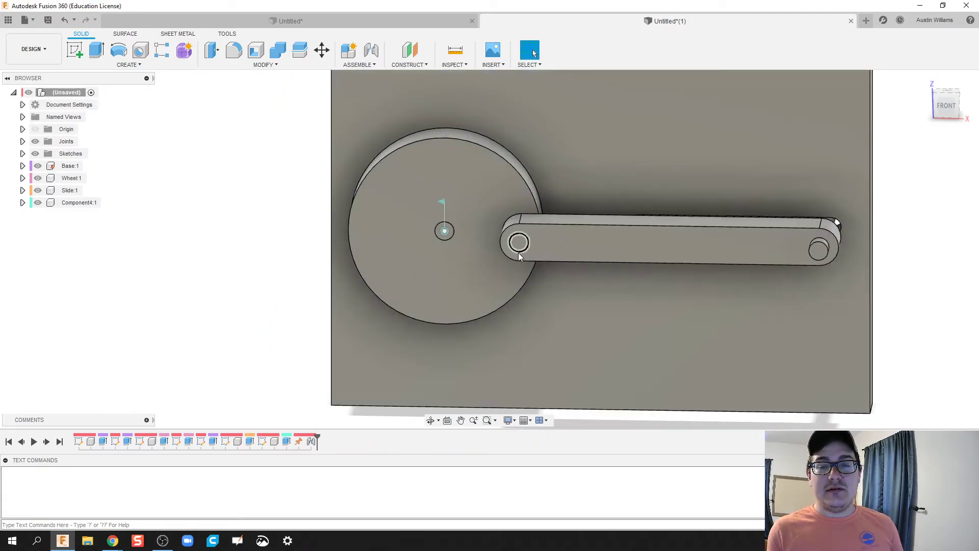
- Define a revolute joint about the Z axis between the link's wheel-end hole and the Wheel's crank pin, and preview its motion
{"action": "scroll", "coordinate": [530, 249], "scroll_direction": "up", "scroll_amount": 3}
{"action": "scroll", "coordinate": [601, 246], "scroll_direction": "down", "scroll_amount": 2}
{"action": "middle_click_drag", "start_coordinate": [599, 246], "coordinate": [534, 234]}
{"action": "key", "text": "j"}
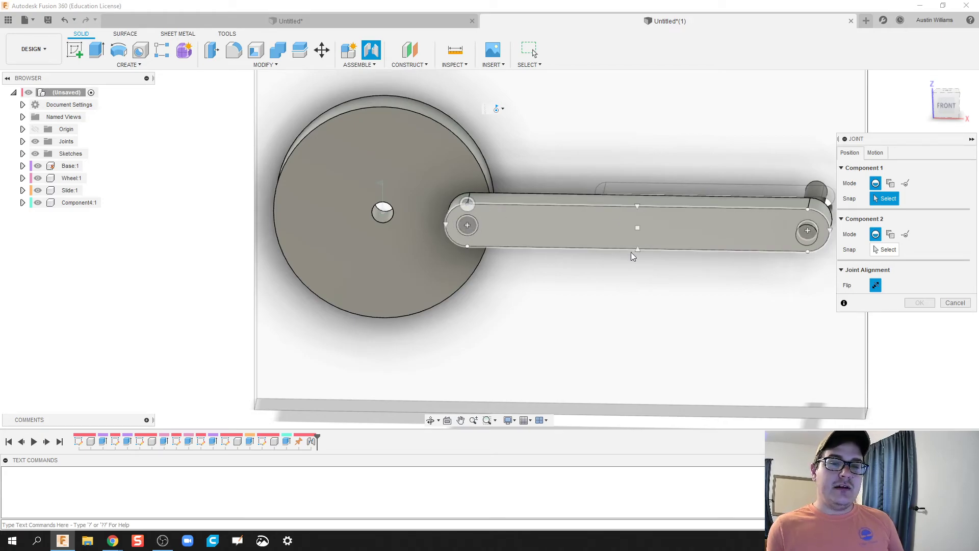
{"action": "left_click", "coordinate": [468, 227]}
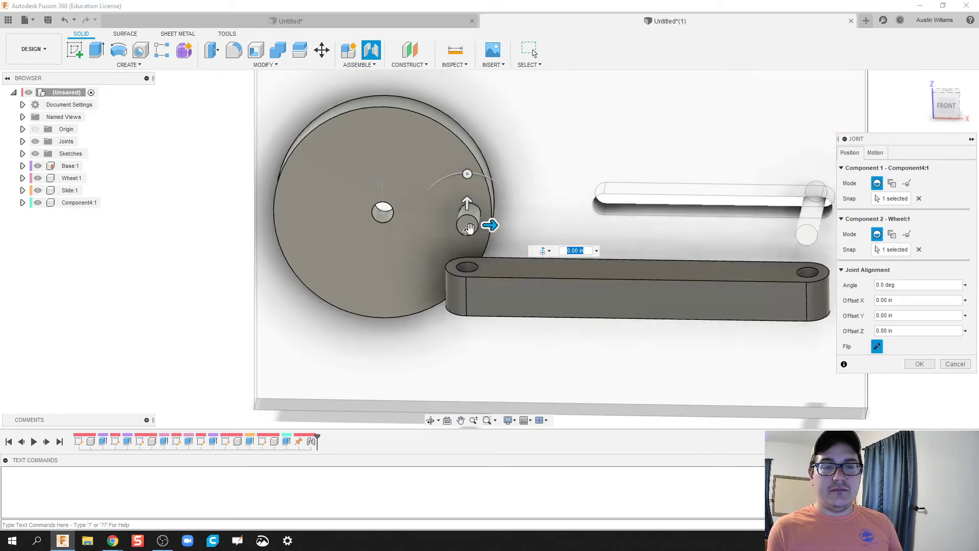
{"action": "left_click", "coordinate": [880, 156]}
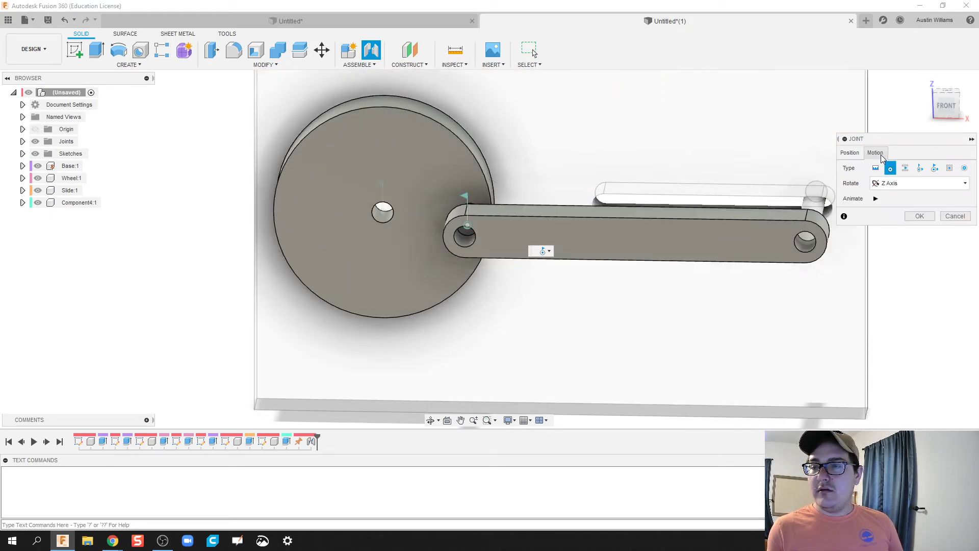
{"action": "left_click", "coordinate": [850, 153]}
{"action": "left_click", "coordinate": [875, 153]}
{"action": "left_click", "coordinate": [876, 198]}
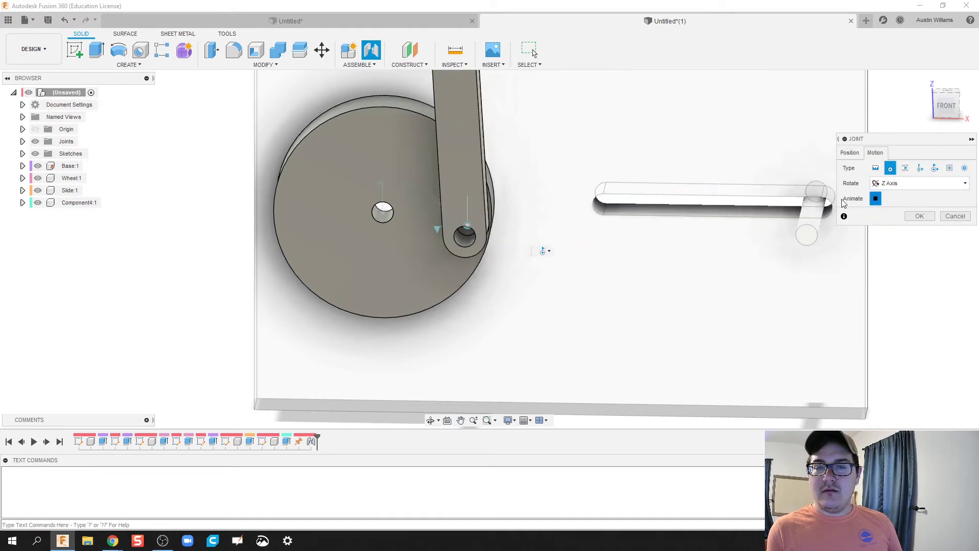
- Flip the link-to-wheel joint so the link sits over the crank pin, preview its rotation and accept the joint
{"action": "middle_click_drag", "start_coordinate": [663, 215], "coordinate": [616, 226], "text": "shift"}
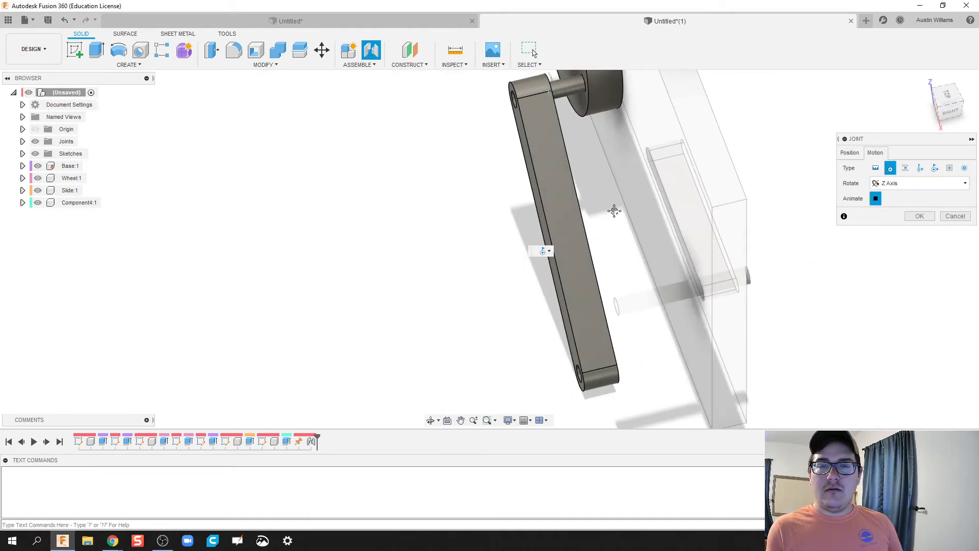
{"action": "left_click", "coordinate": [850, 153]}
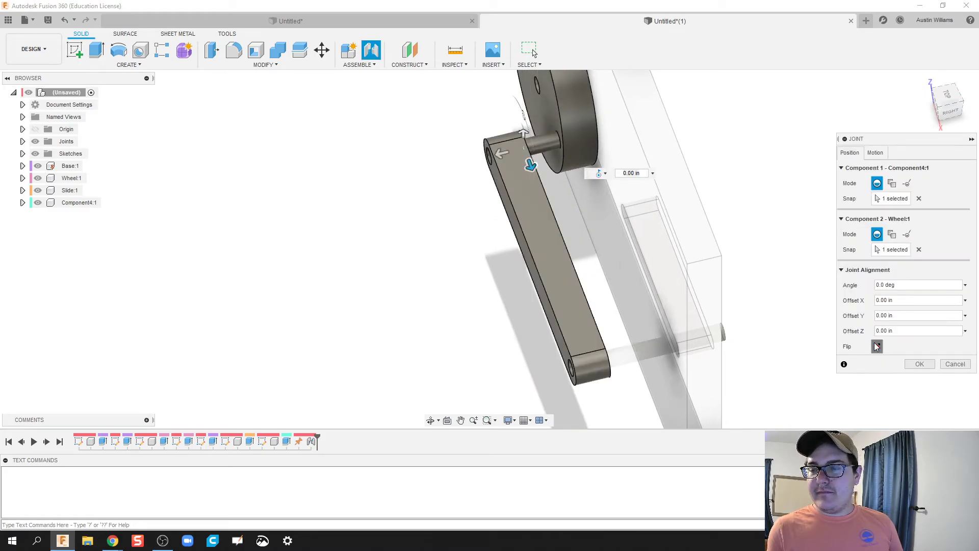
{"action": "left_click", "coordinate": [877, 346]}
{"action": "middle_click_drag", "start_coordinate": [421, 238], "coordinate": [561, 245], "text": "shift"}
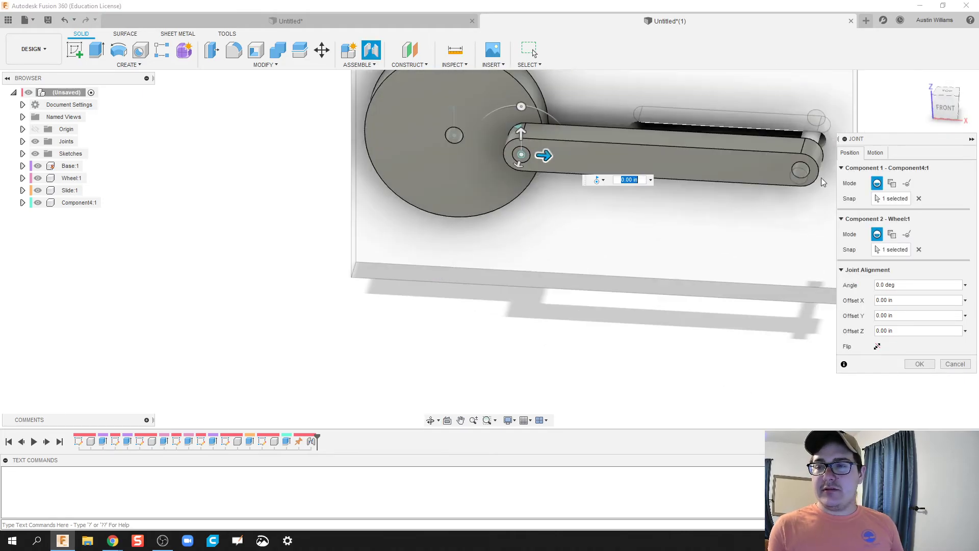
{"action": "left_click", "coordinate": [876, 153]}
{"action": "left_click", "coordinate": [876, 199]}
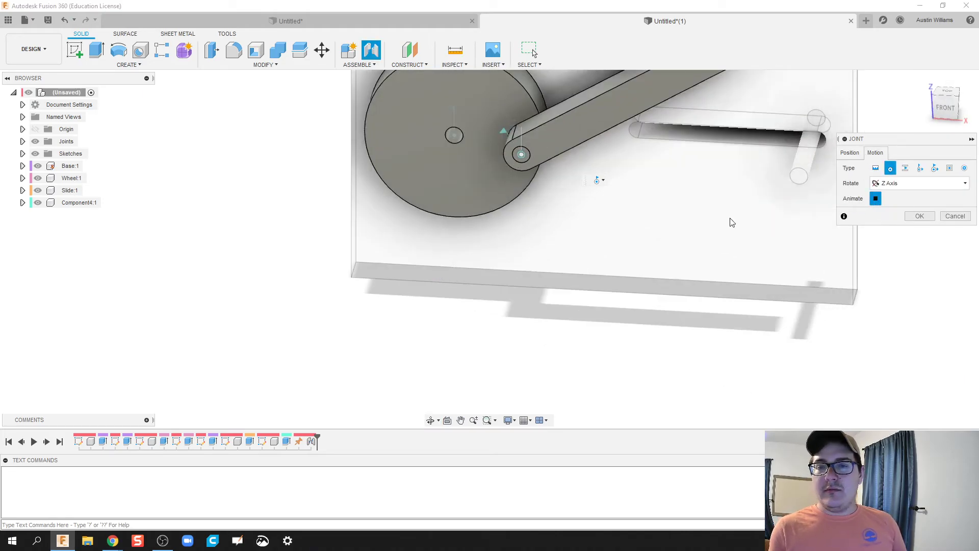
{"action": "scroll", "coordinate": [568, 354], "scroll_direction": "down", "scroll_amount": 3}
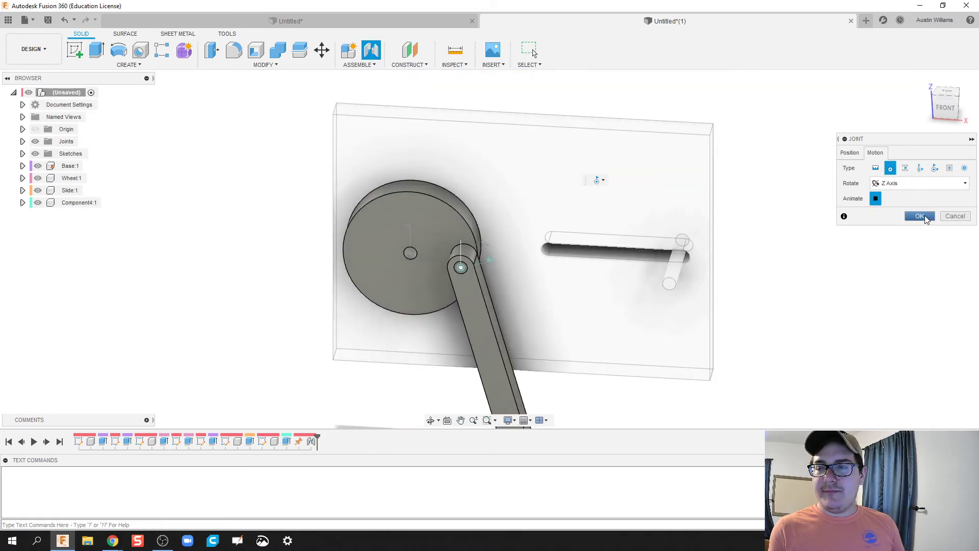
{"action": "left_click", "coordinate": [921, 216]}
- Start a joint between the link's free-end hole and the circular front end of the Slide pin
{"action": "scroll", "coordinate": [745, 286], "scroll_direction": "up", "scroll_amount": 2}
{"action": "middle_click_drag", "start_coordinate": [745, 286], "coordinate": [685, 213]}
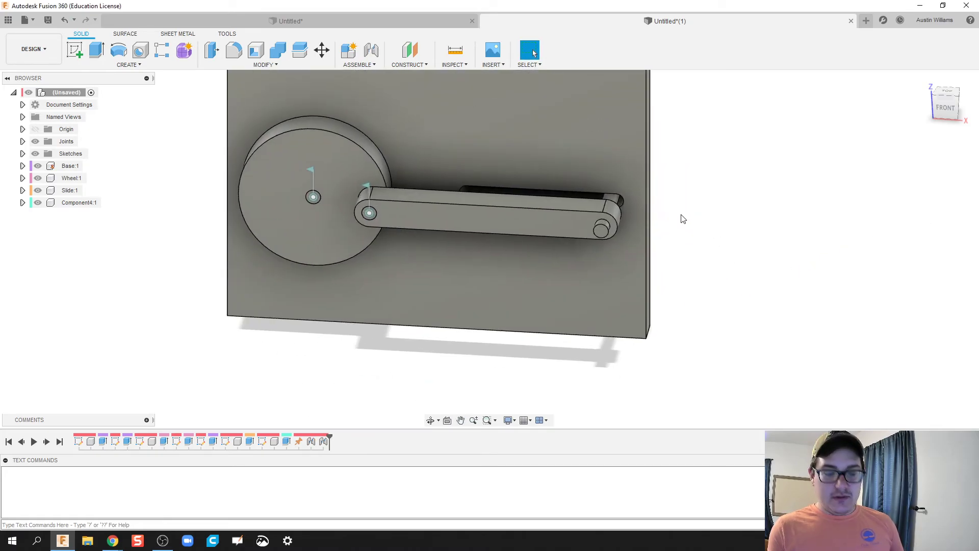
{"action": "key", "text": "j"}
{"action": "scroll", "coordinate": [712, 234], "scroll_direction": "up", "scroll_amount": 3}
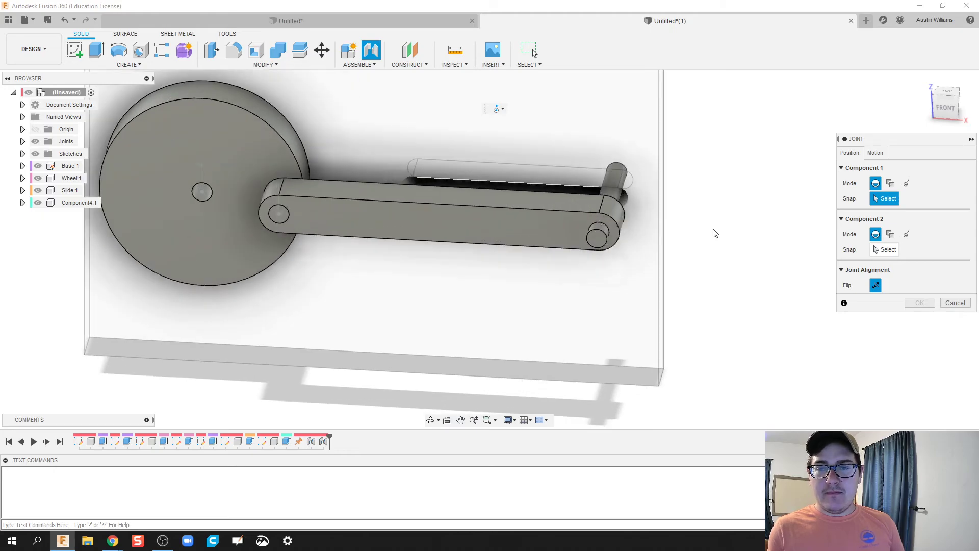
{"action": "middle_click_drag", "start_coordinate": [691, 230], "coordinate": [579, 212], "text": "shift"}
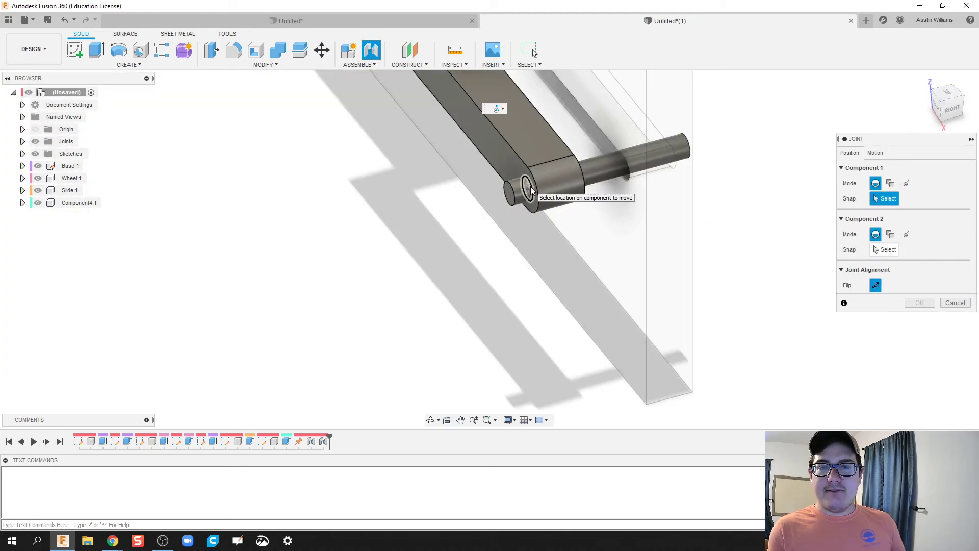
{"action": "scroll", "coordinate": [533, 188], "scroll_direction": "up", "scroll_amount": 2}
{"action": "left_click", "coordinate": [532, 186]}
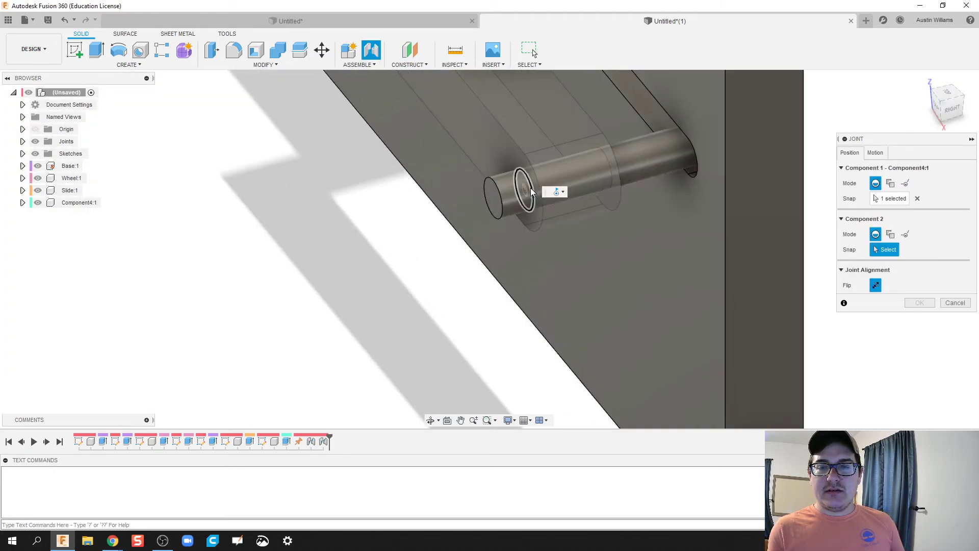
{"action": "left_click", "coordinate": [522, 197]}
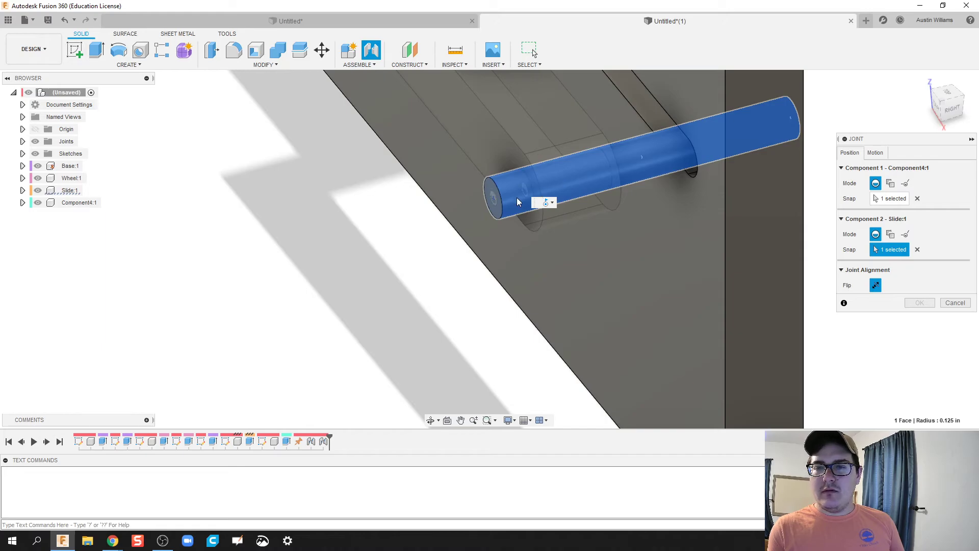
{"action": "left_click", "coordinate": [917, 250]}
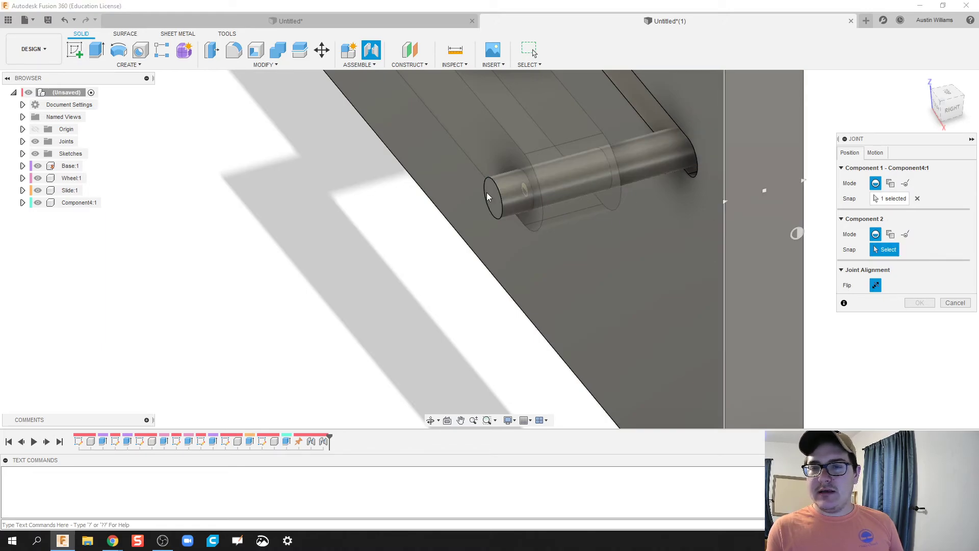
{"action": "left_click", "coordinate": [500, 196]}
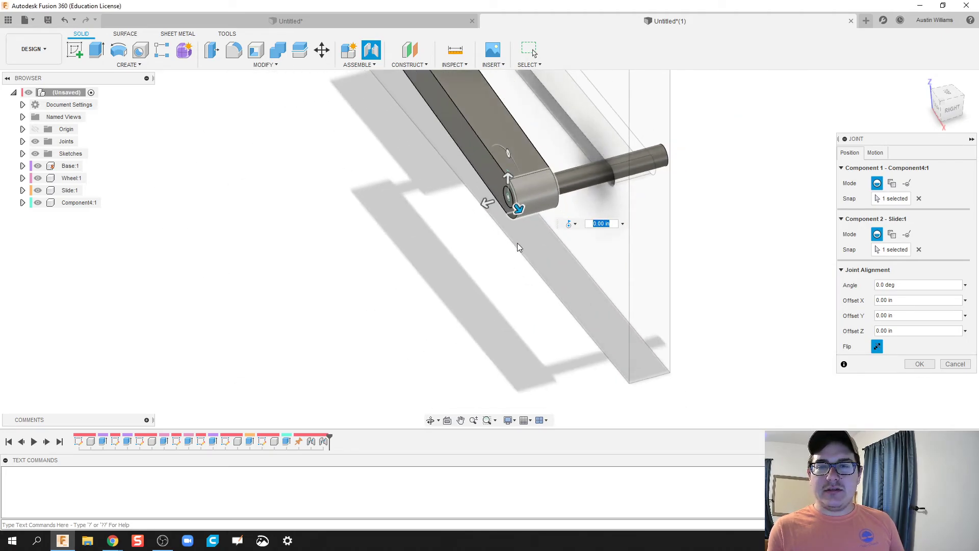
- Shift the link along the Slide pin with a Z offset of -0.20 in and accept the joint
{"action": "mouse_move", "coordinate": [513, 289]}
{"action": "middle_mouse_down", "text": "shift"}
{"action": "mouse_move", "coordinate": [494, 293]}
{"action": "mouse_move", "coordinate": [510, 276]}
{"action": "middle_mouse_up", "text": "shift"}
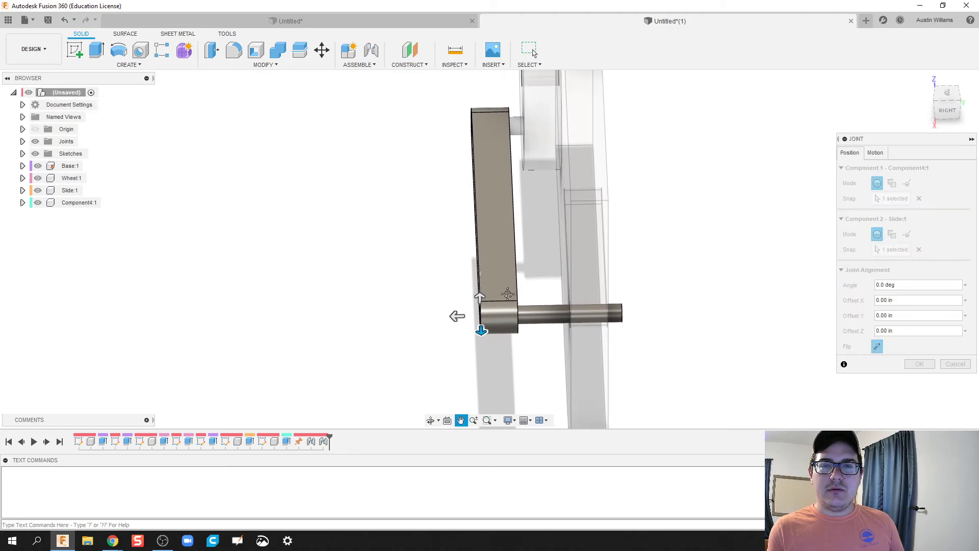
{"action": "left_click_drag", "start_coordinate": [461, 317], "coordinate": [476, 317]}
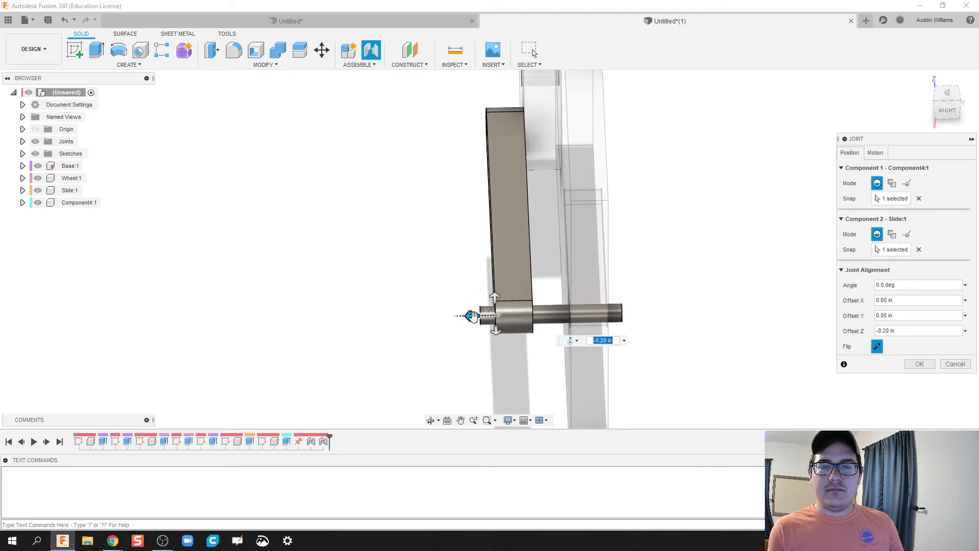
{"action": "left_click", "coordinate": [919, 365]}
- Animate the Wheel's revolute joint to check how the linkage moves, and end the animation
{"action": "middle_click_drag", "start_coordinate": [754, 339], "coordinate": [857, 266], "text": "shift"}
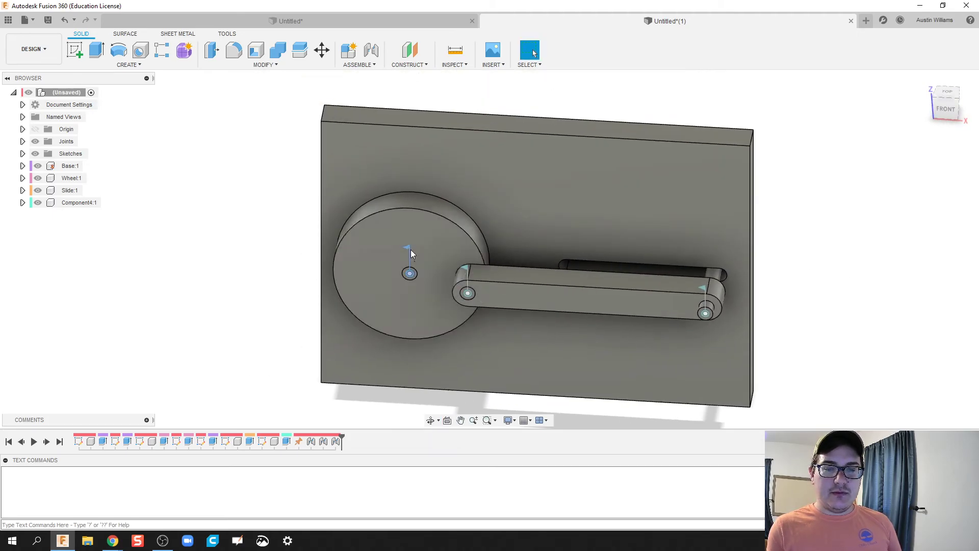
{"action": "right_click", "coordinate": [408, 248]}
{"action": "left_click", "coordinate": [398, 357]}
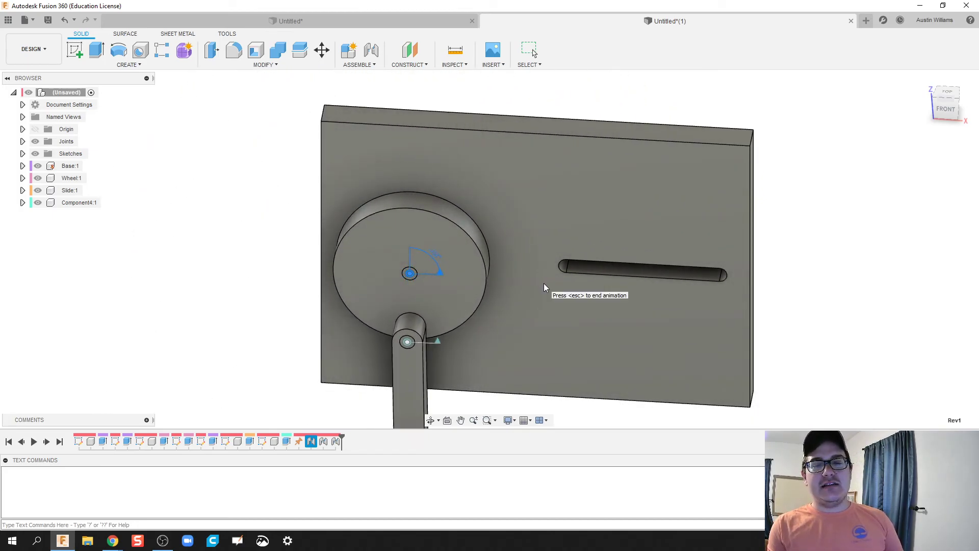
{"action": "key", "text": "Escape"}
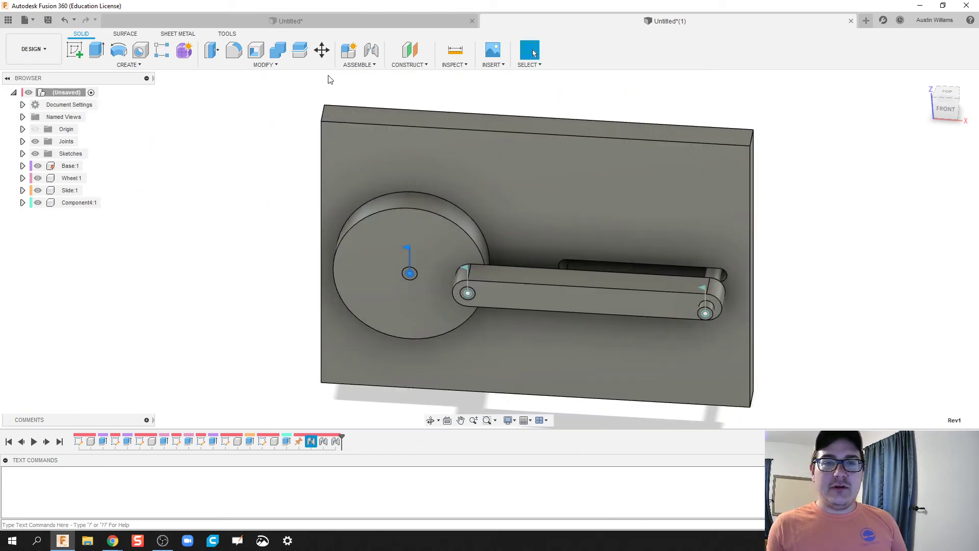
- Enable contact sets for the assembly and switch the contact analysis to all contact between components
{"action": "left_click", "coordinate": [361, 66]}
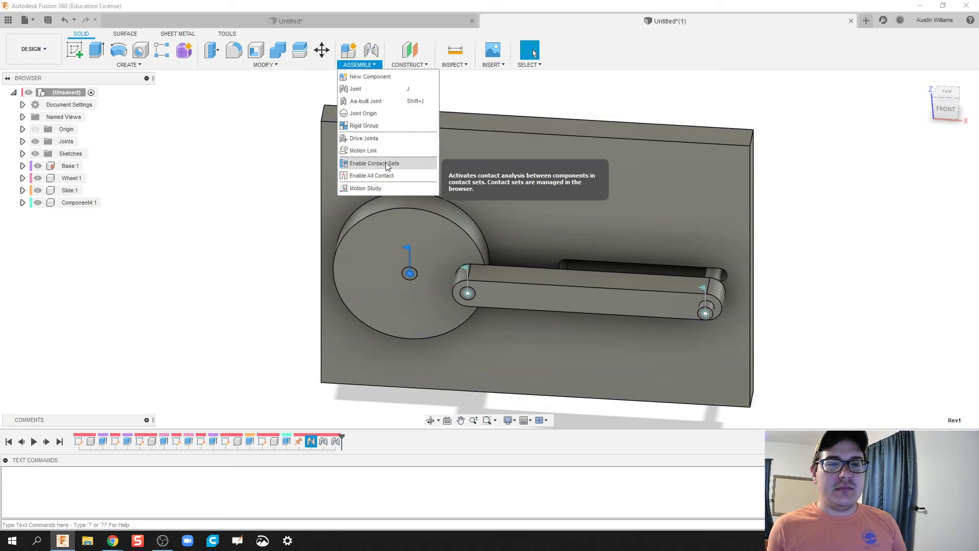
{"action": "left_click", "coordinate": [386, 164]}
{"action": "right_click", "coordinate": [65, 131]}
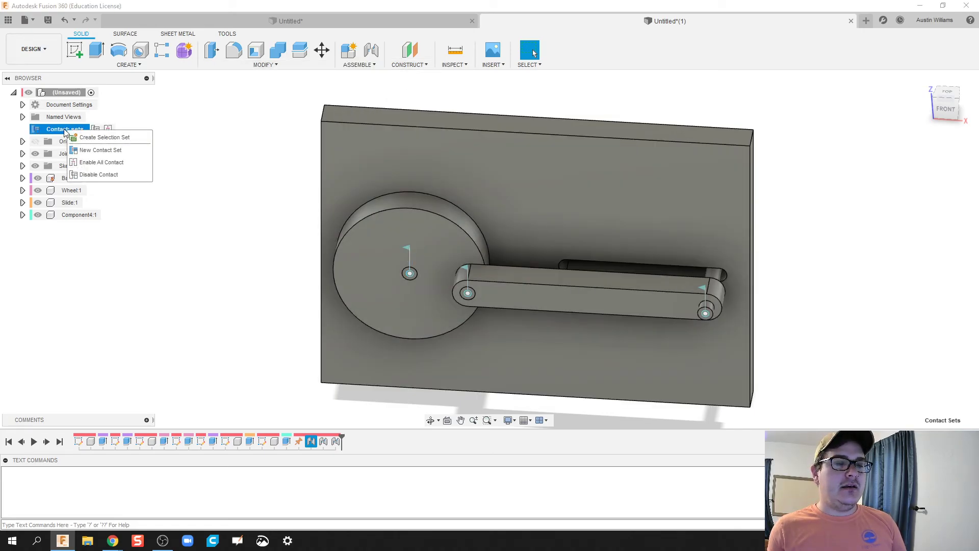
{"action": "left_click", "coordinate": [91, 163]}
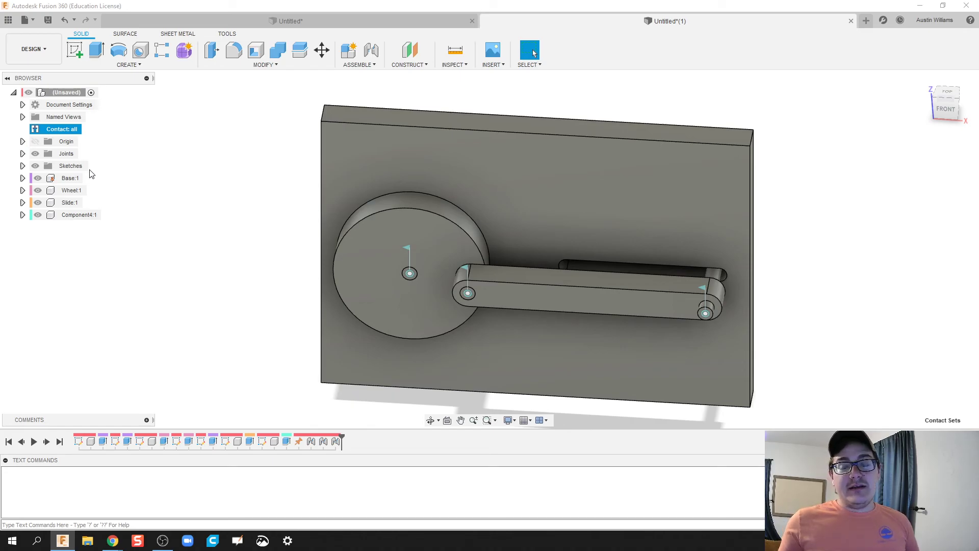
- Animate the whole model from the Wheel's revolute joint and examine from several angles how the pin travels in the Base slot
{"action": "left_click", "coordinate": [408, 249]}
{"action": "right_click", "coordinate": [409, 248]}
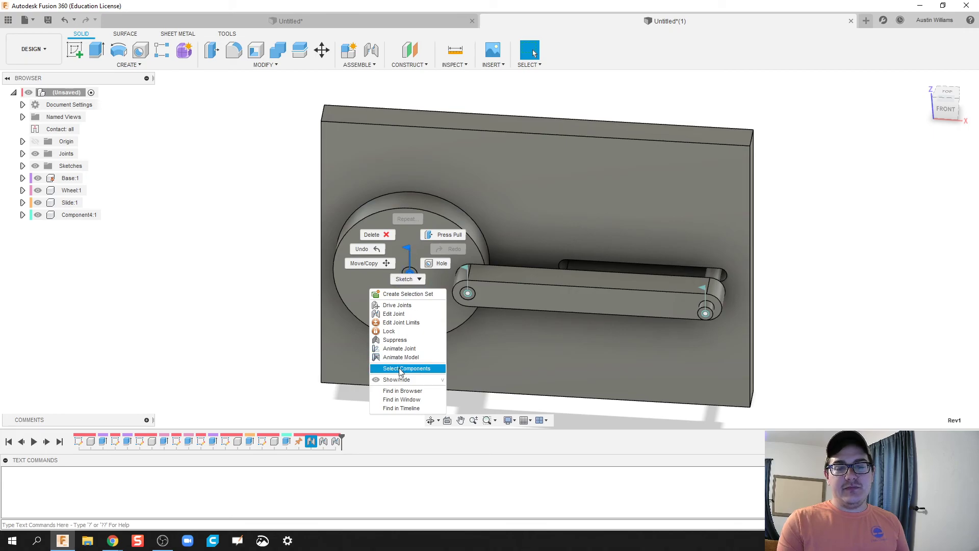
{"action": "left_click", "coordinate": [400, 358]}
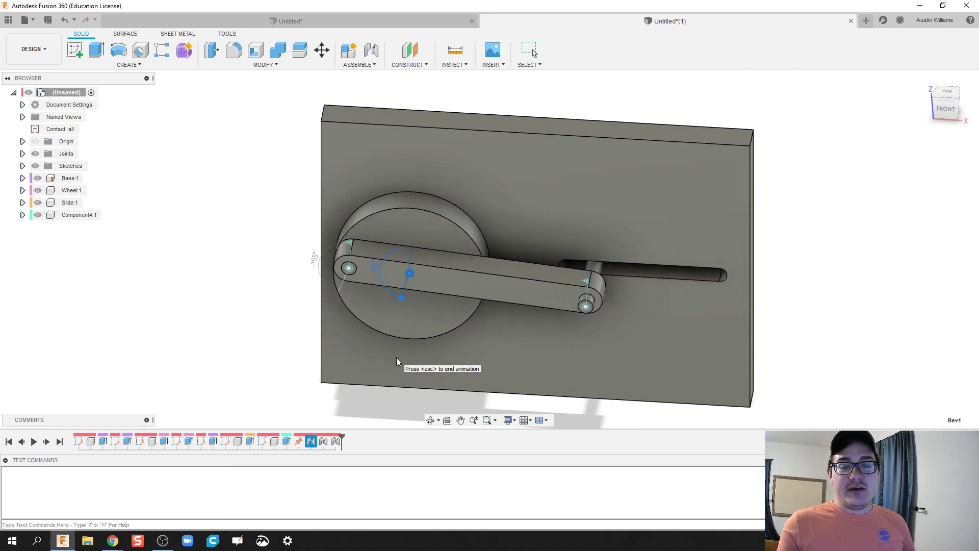
{"action": "middle_click_drag", "start_coordinate": [314, 342], "coordinate": [273, 234], "text": "shift"}
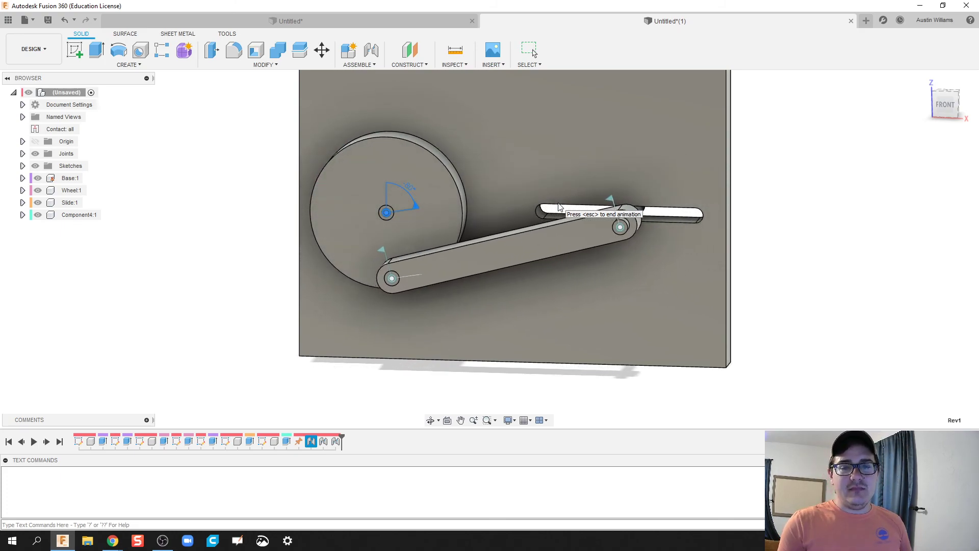
{"action": "scroll", "coordinate": [449, 247], "scroll_direction": "down", "scroll_amount": 2}
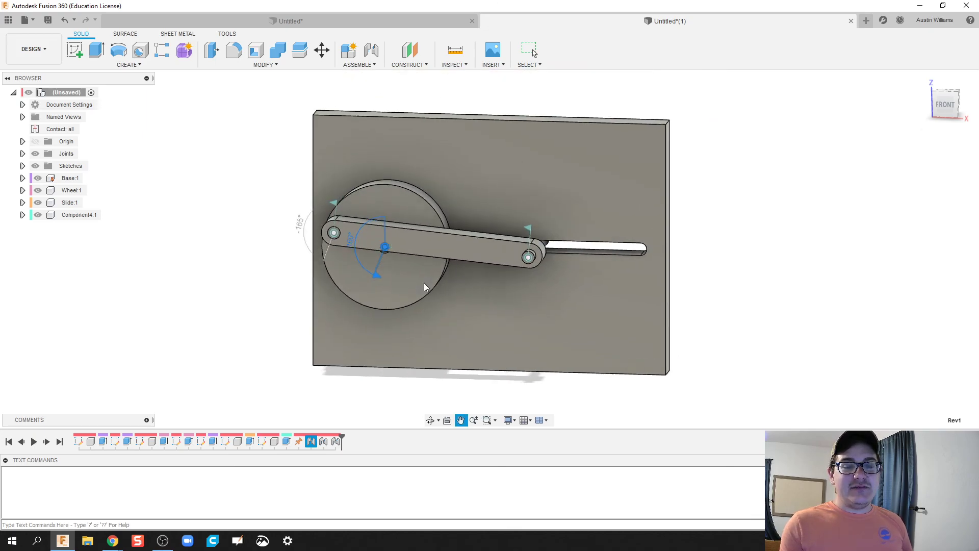
{"action": "mouse_move", "coordinate": [495, 296]}
{"action": "middle_mouse_down", "text": "shift"}
{"action": "mouse_move", "coordinate": [462, 298]}
{"action": "mouse_move", "coordinate": [480, 301]}
{"action": "middle_mouse_up", "text": "shift"}
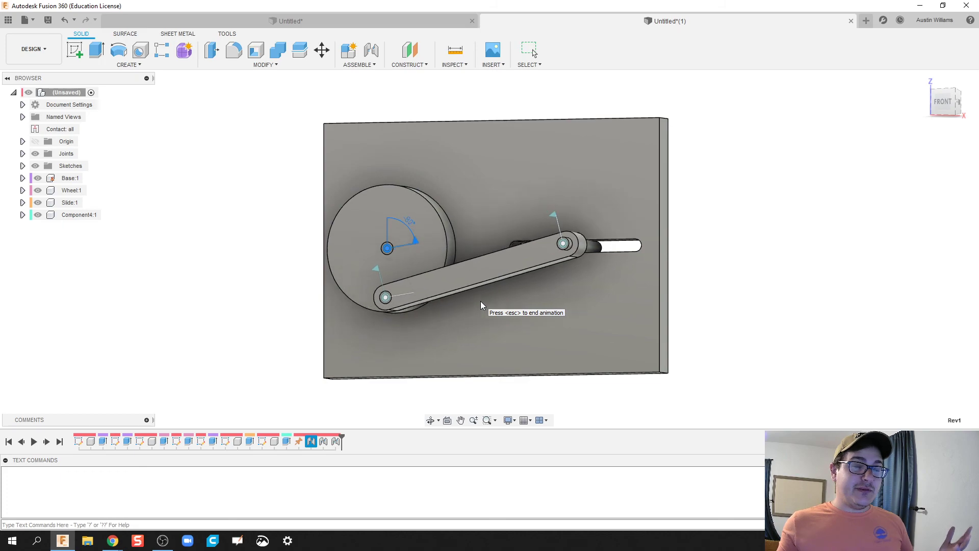